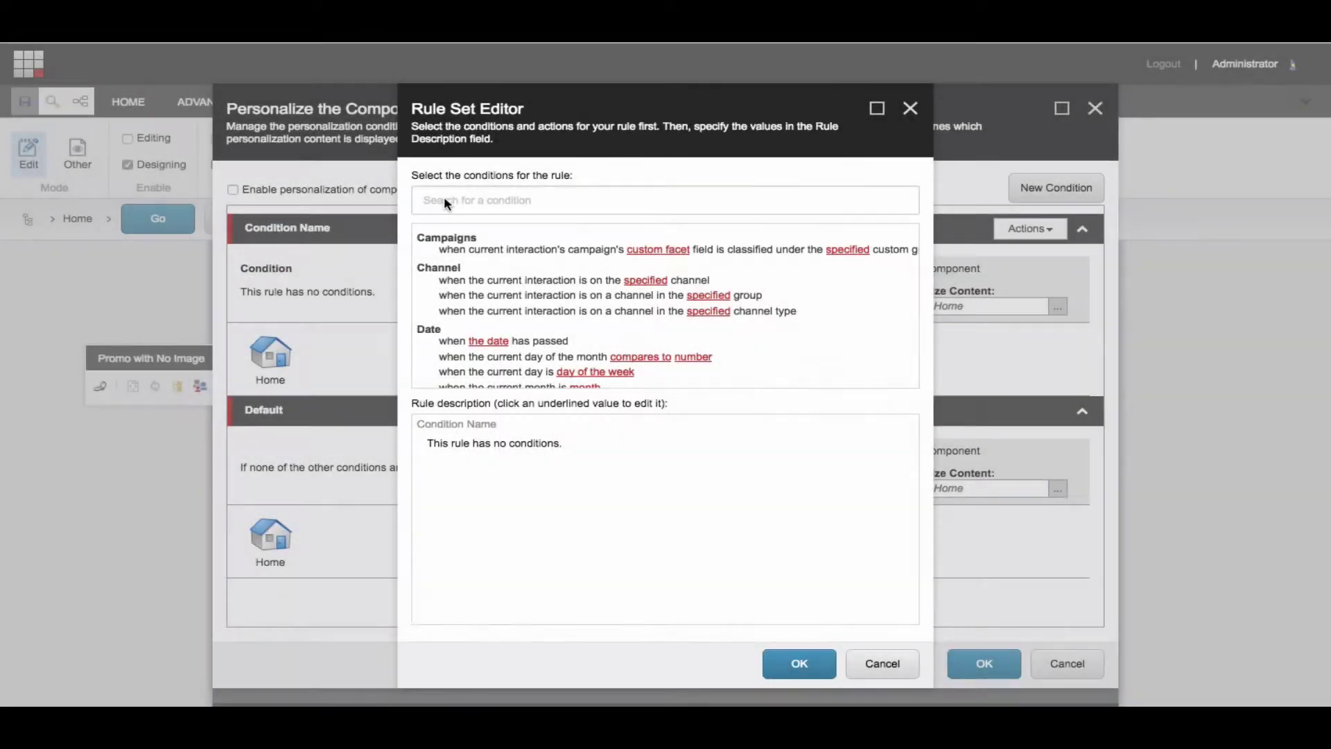
- Search conditions for Visit, Campaign, then Outcome, and add the 'contact has registered the outcome' condition
{"action": "left_click", "coordinate": [445, 199]}
{"action": "type", "text": "Visit"}
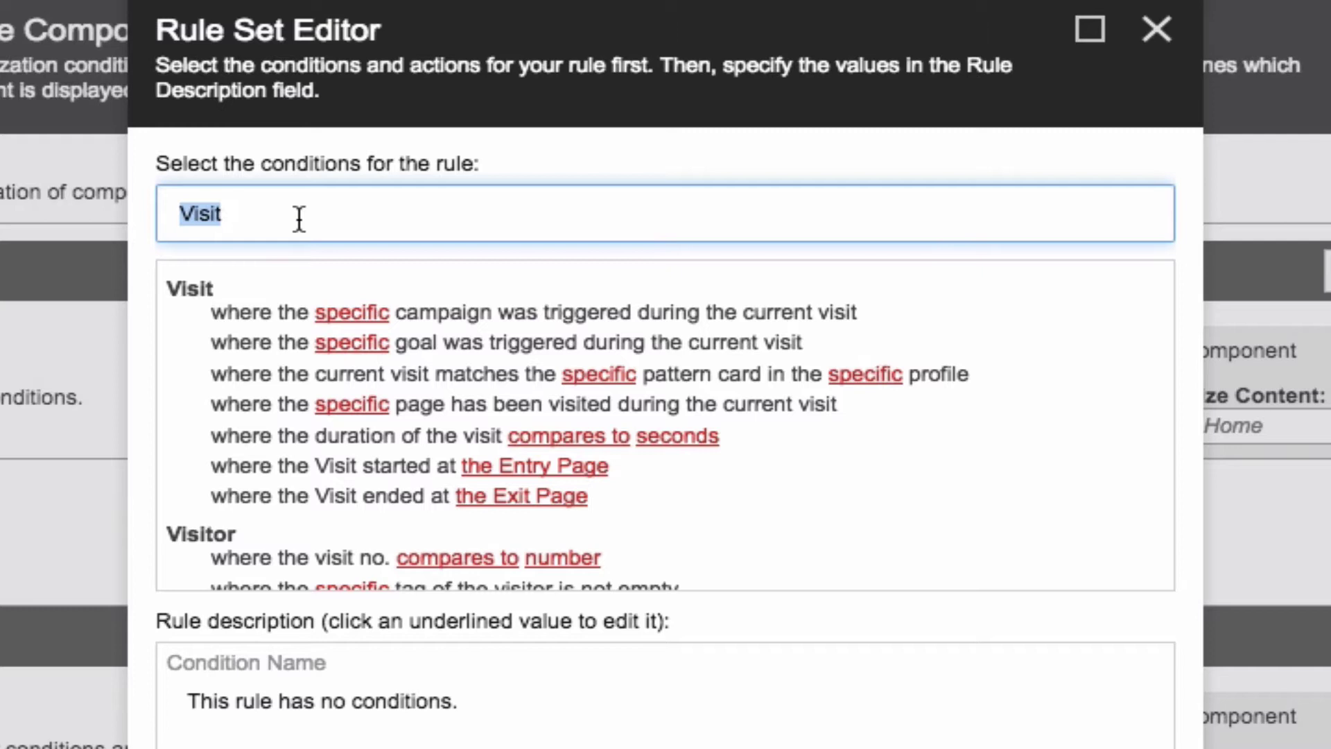
{"action": "type", "text": "Ca"}
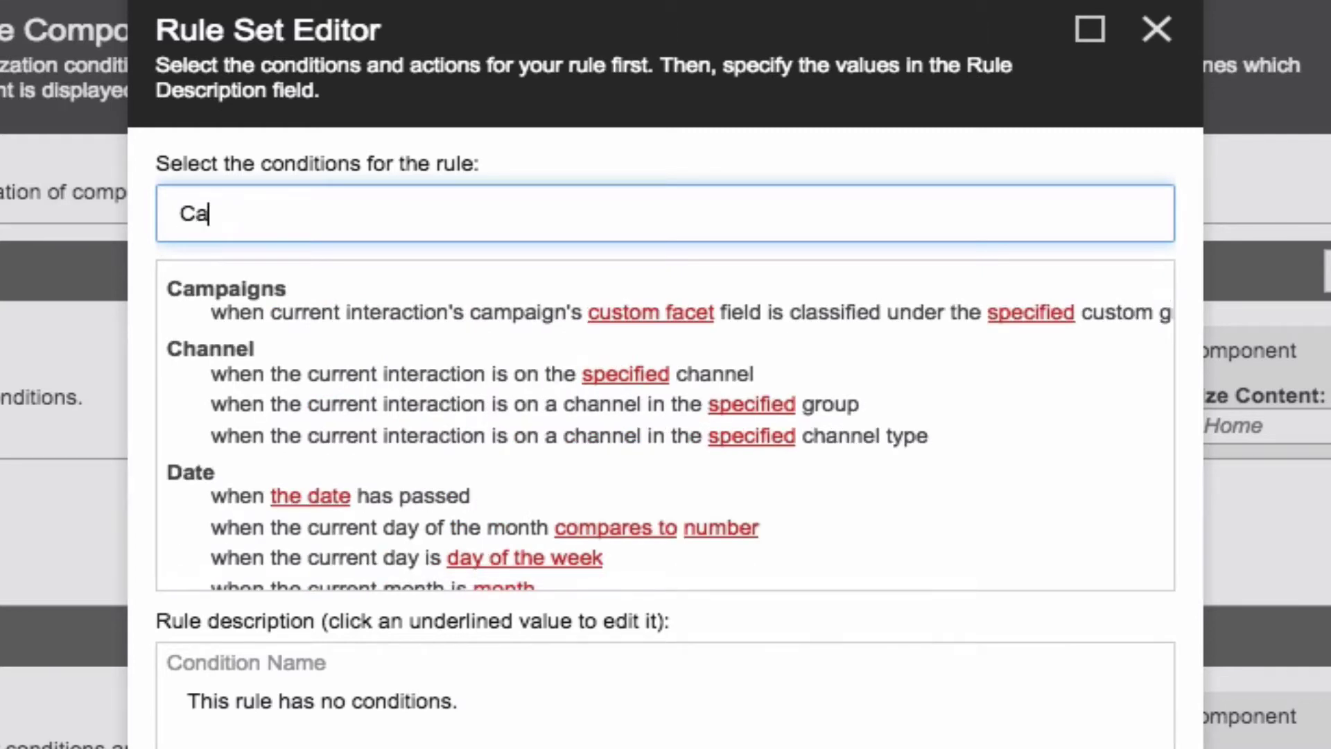
{"action": "type", "text": "mpaign"}
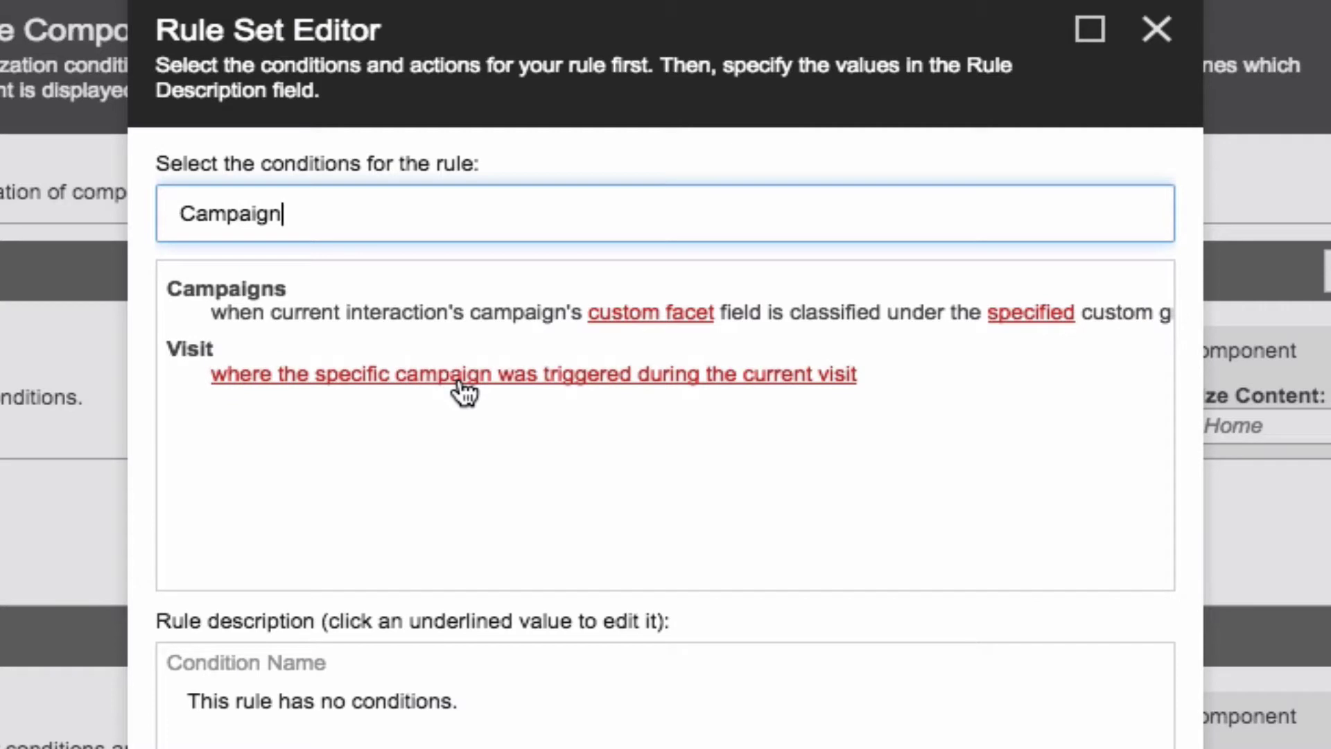
{"action": "left_click_drag", "start_coordinate": [276, 221], "coordinate": [112, 228]}
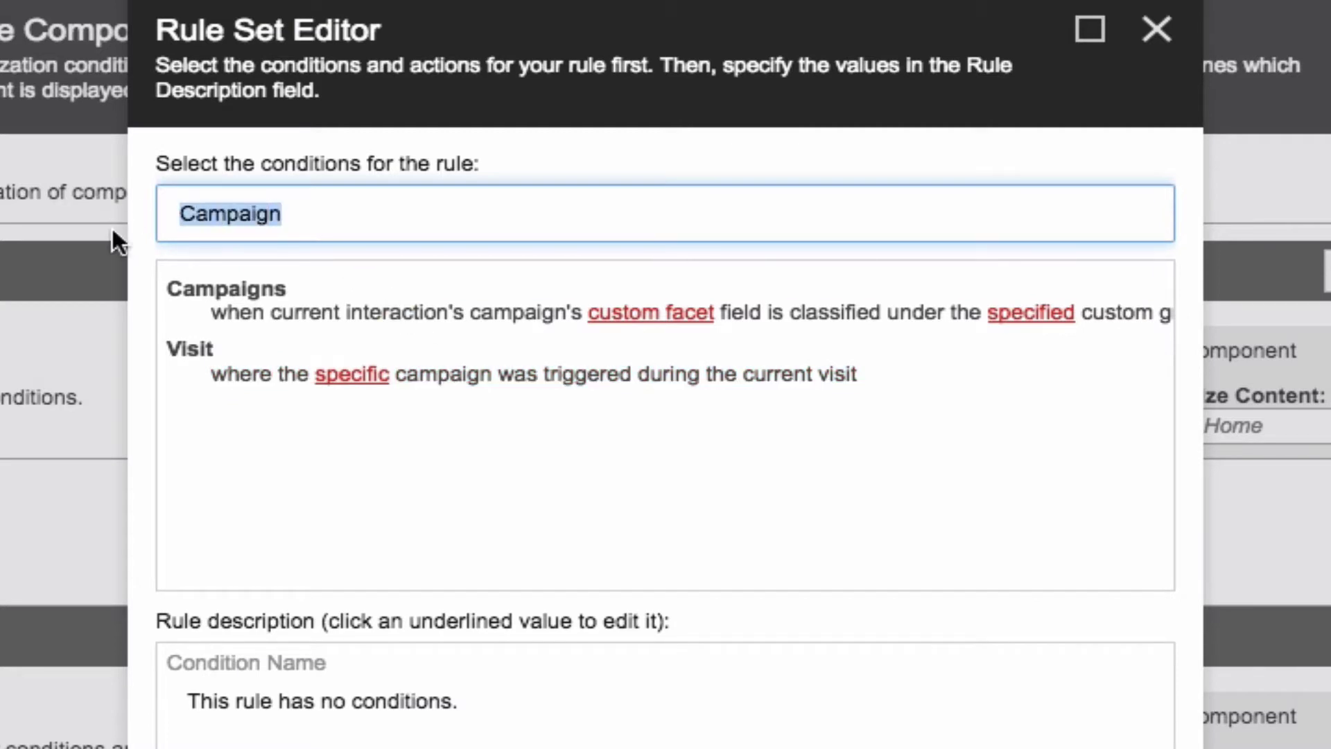
{"action": "type", "text": "Goal"}
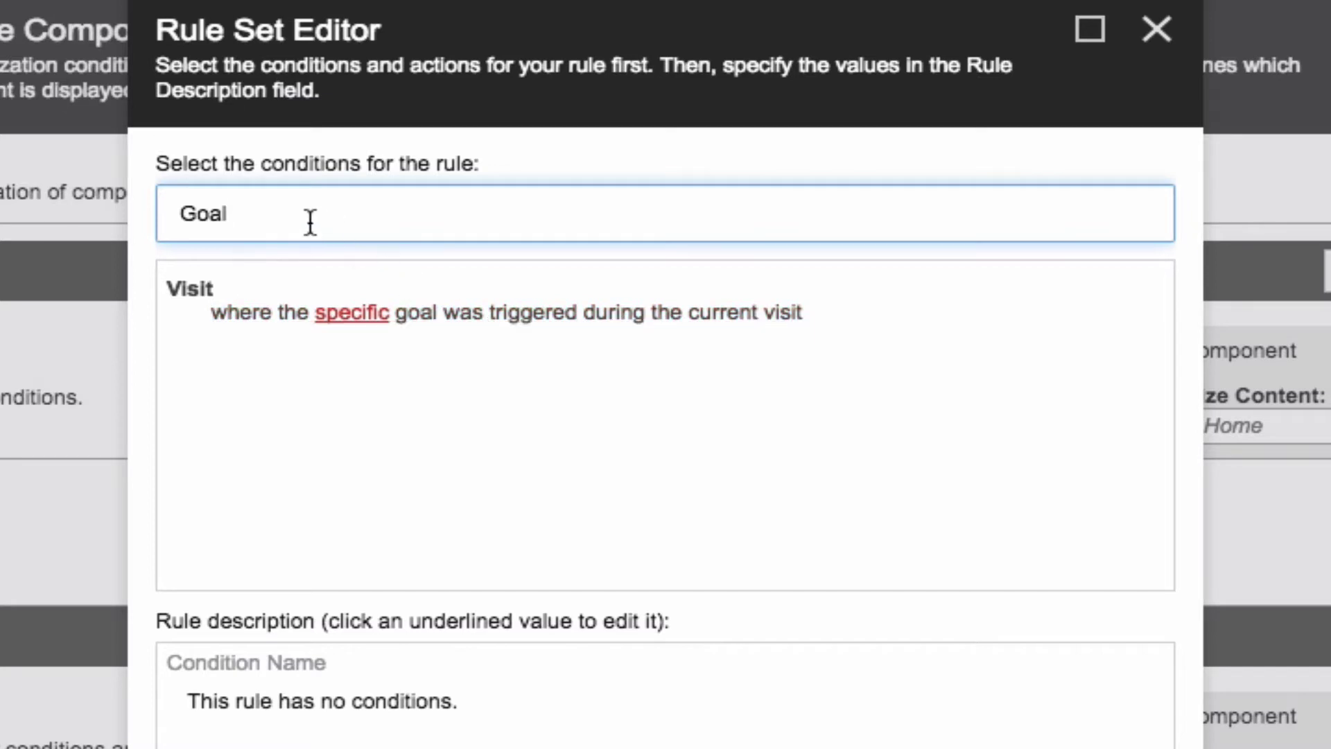
{"action": "type", "text": "Outcome"}
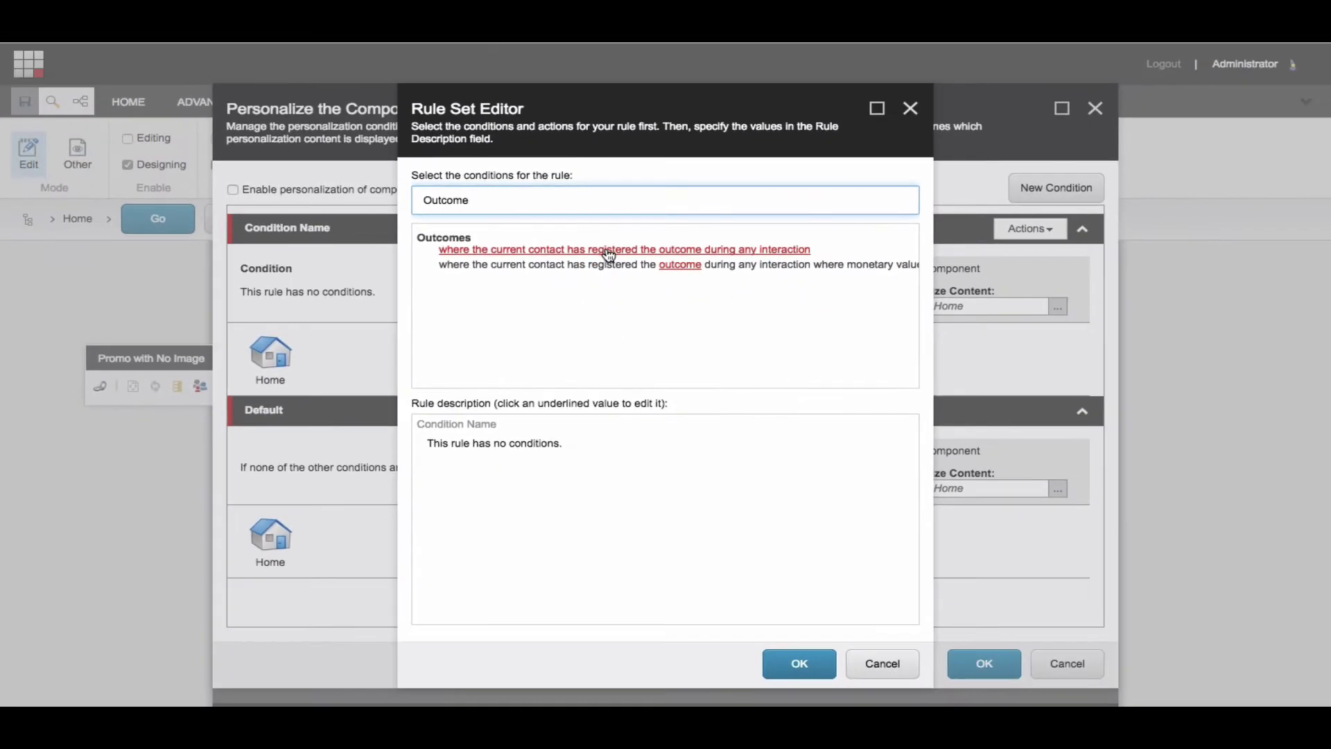
{"action": "left_click", "coordinate": [608, 250]}
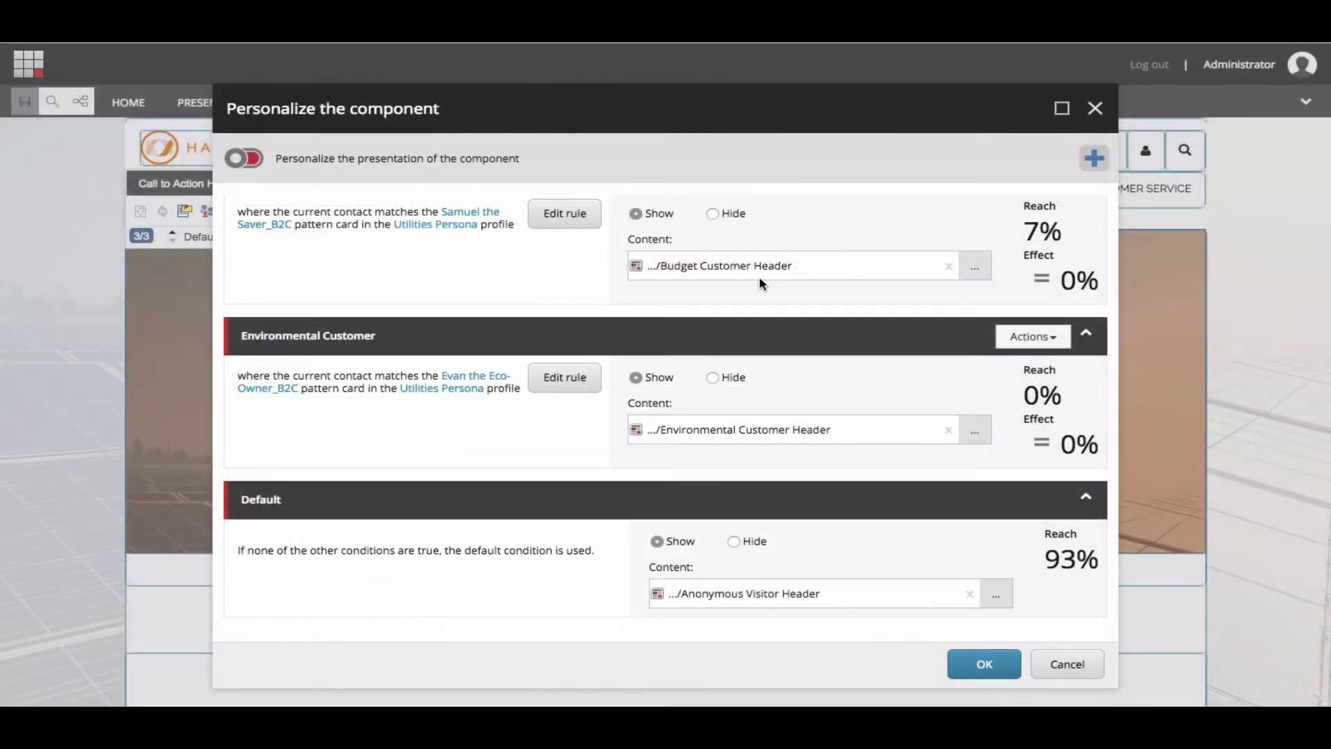
{"action": "left_click", "coordinate": [980, 273]}
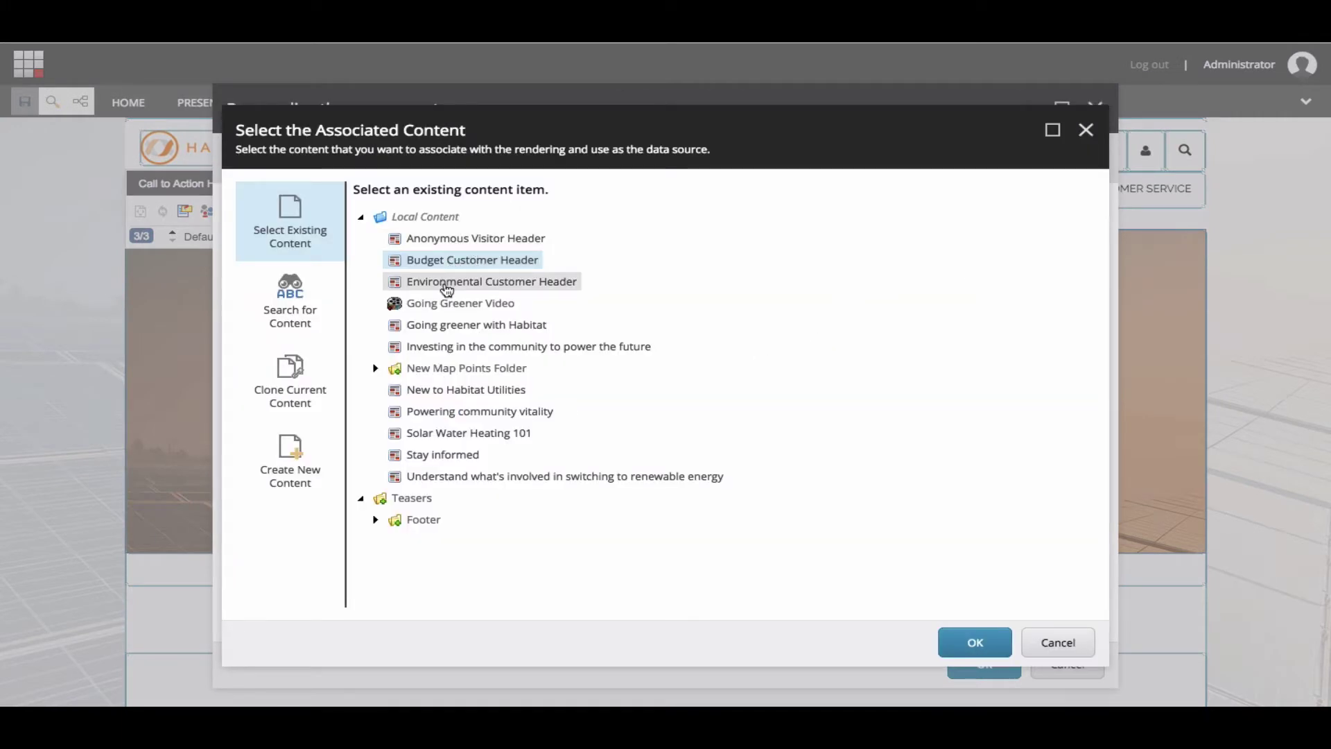
{"action": "left_click", "coordinate": [1053, 641]}
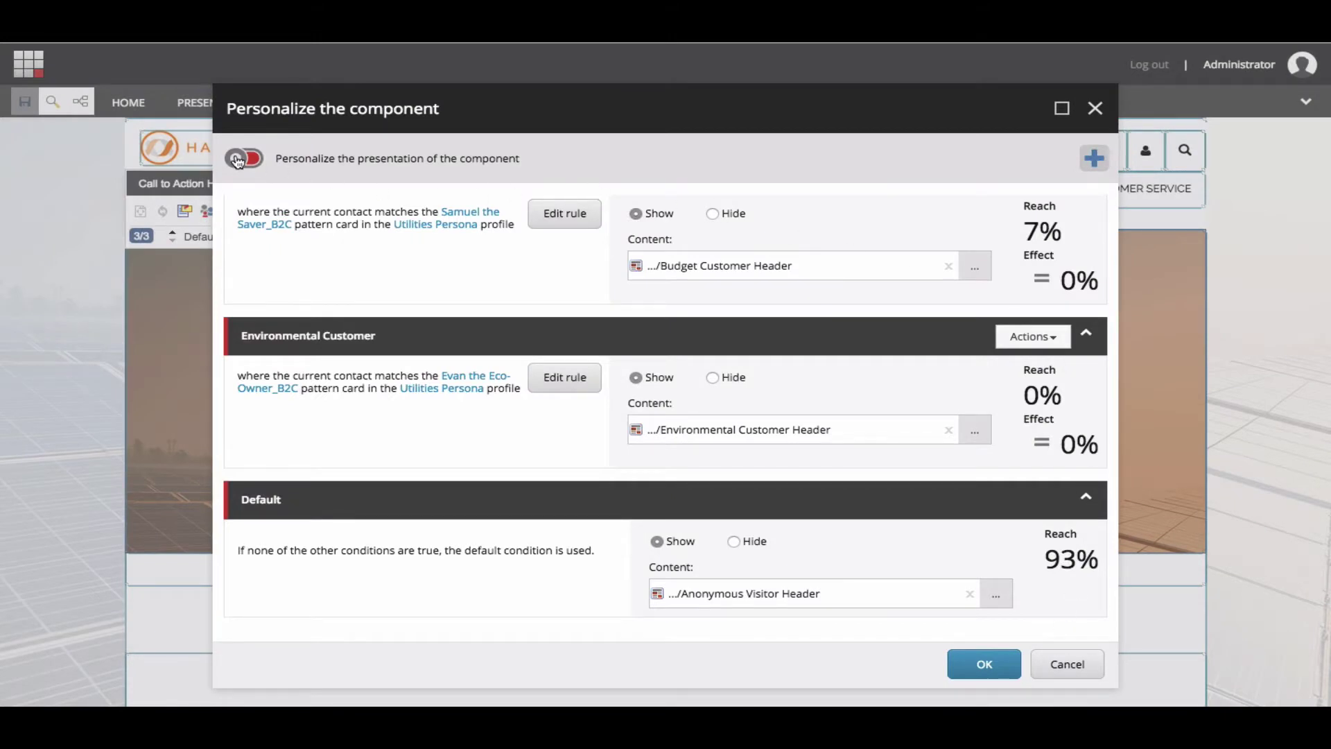
- Enable presentation personalization, set the budget customer rule to Hide, and close the dialog
{"action": "left_click", "coordinate": [311, 166]}
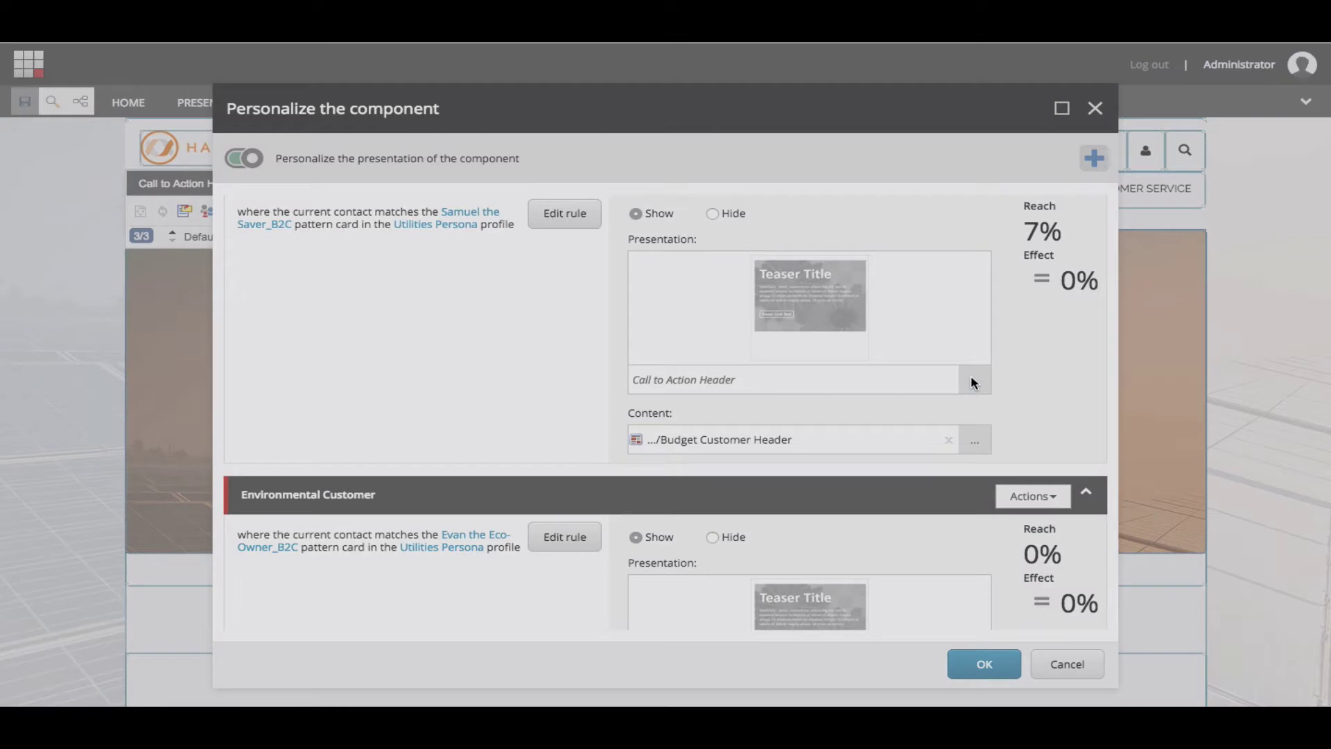
{"action": "left_click", "coordinate": [973, 379]}
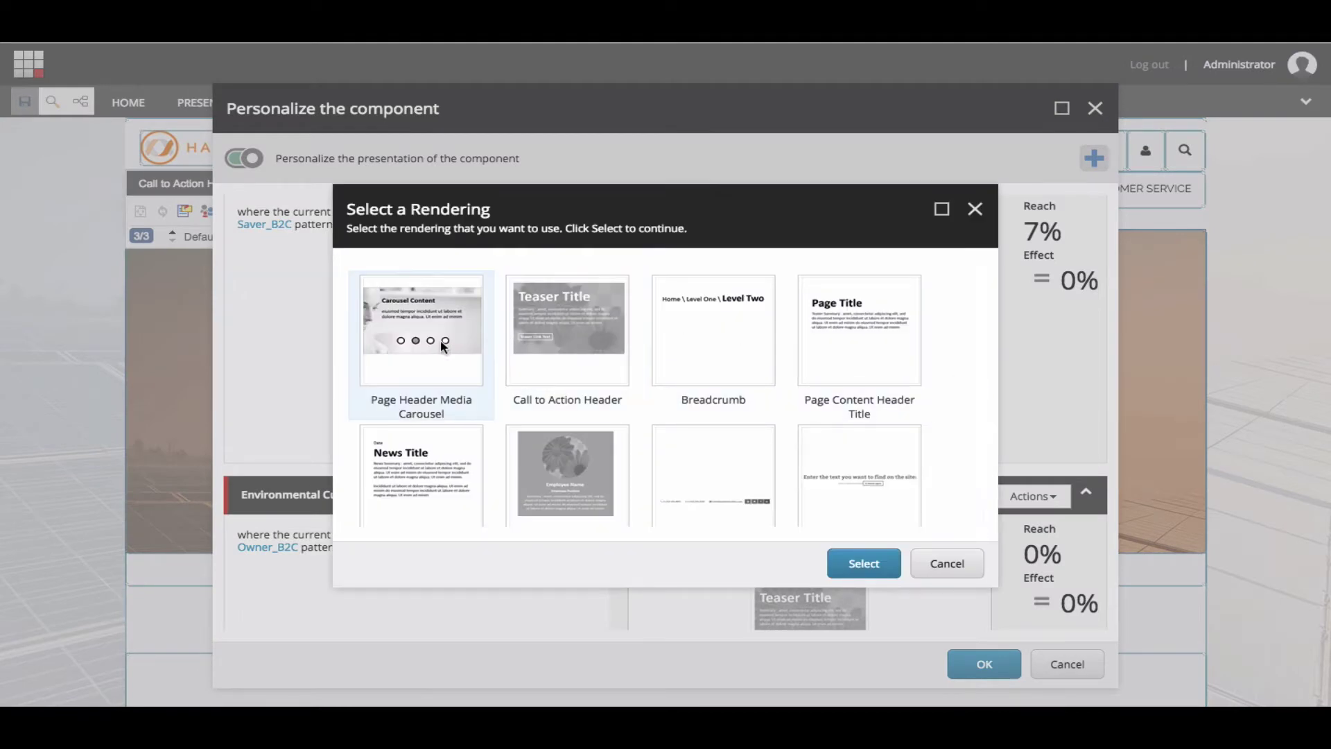
{"action": "scroll", "coordinate": [607, 326], "scroll_direction": "down", "scroll_amount": 1}
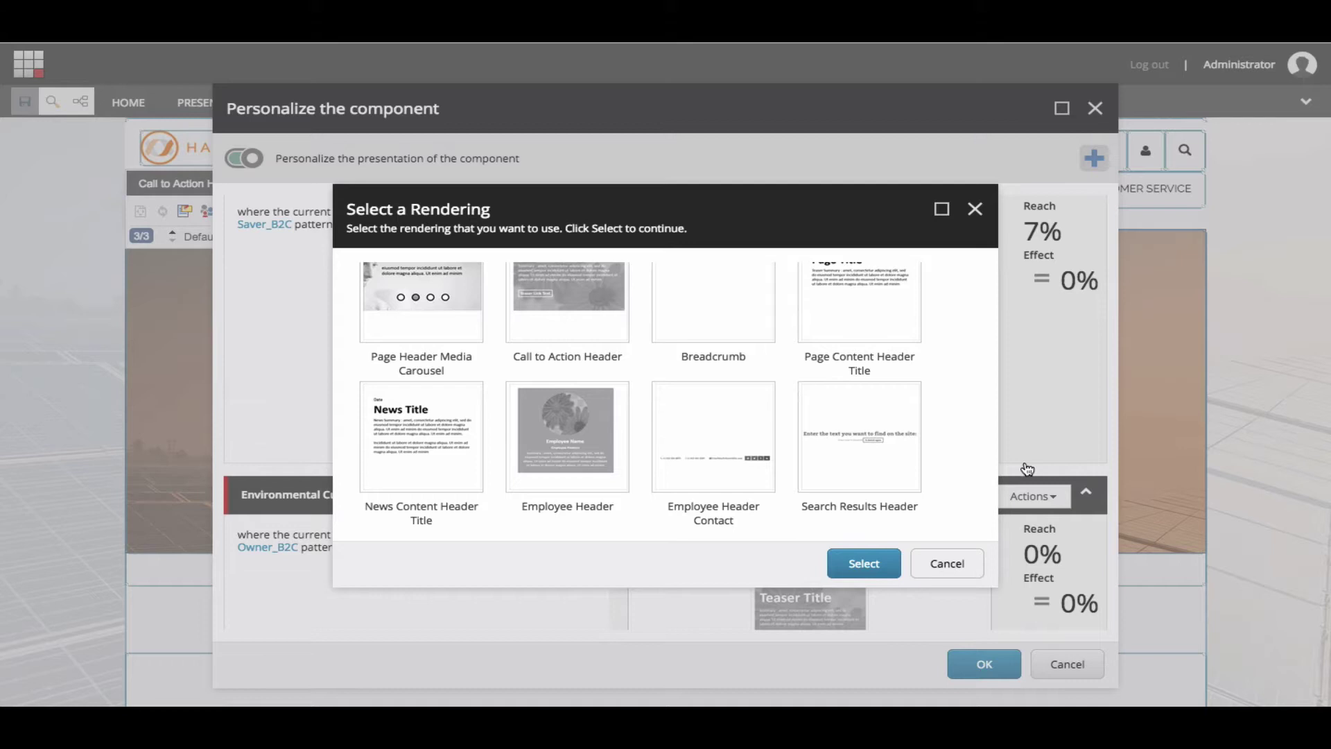
{"action": "key", "text": "Escape"}
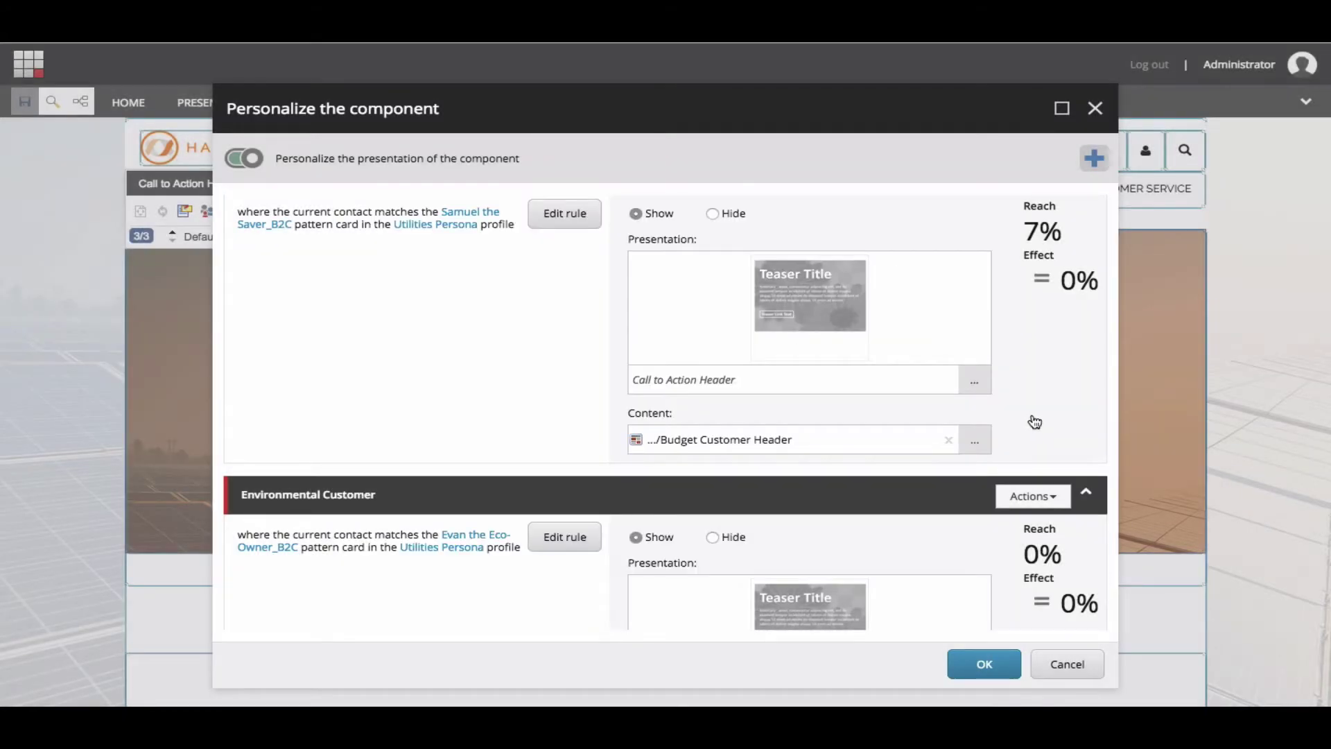
{"action": "left_click", "coordinate": [713, 214]}
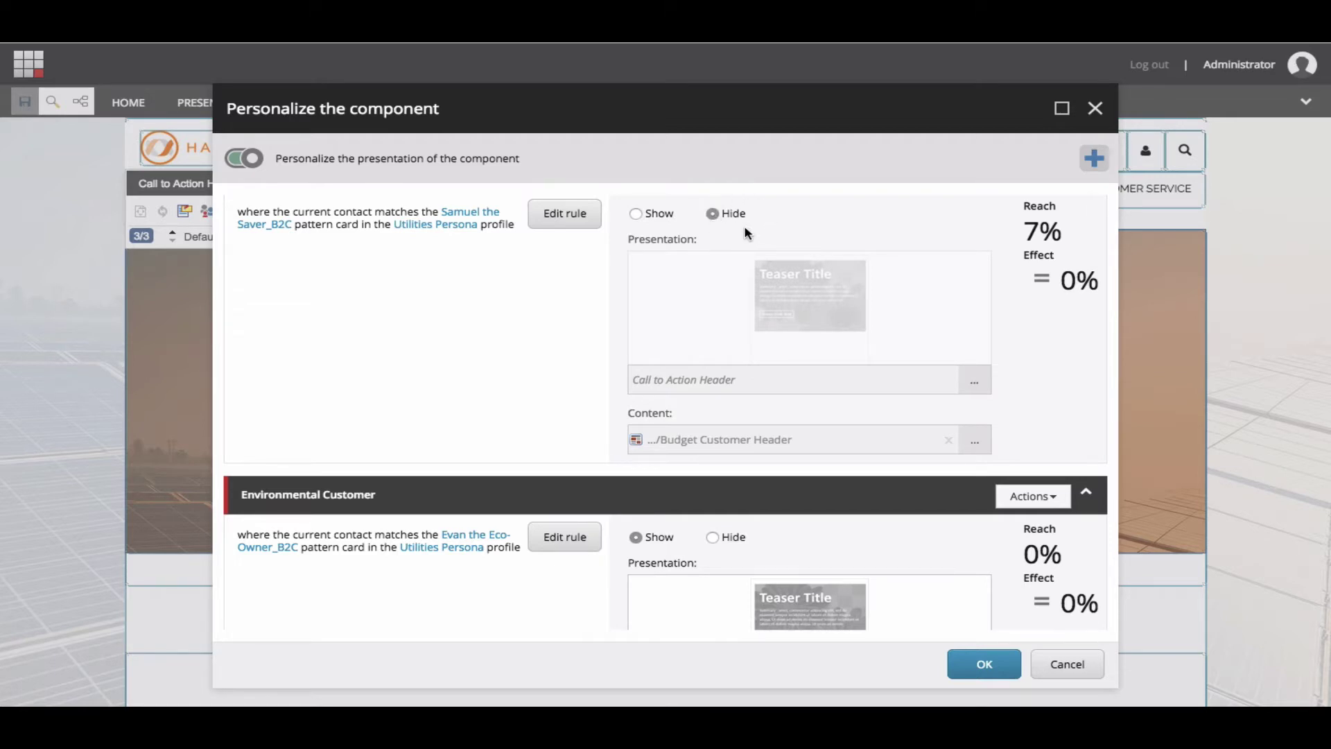
{"action": "key", "text": "Return"}
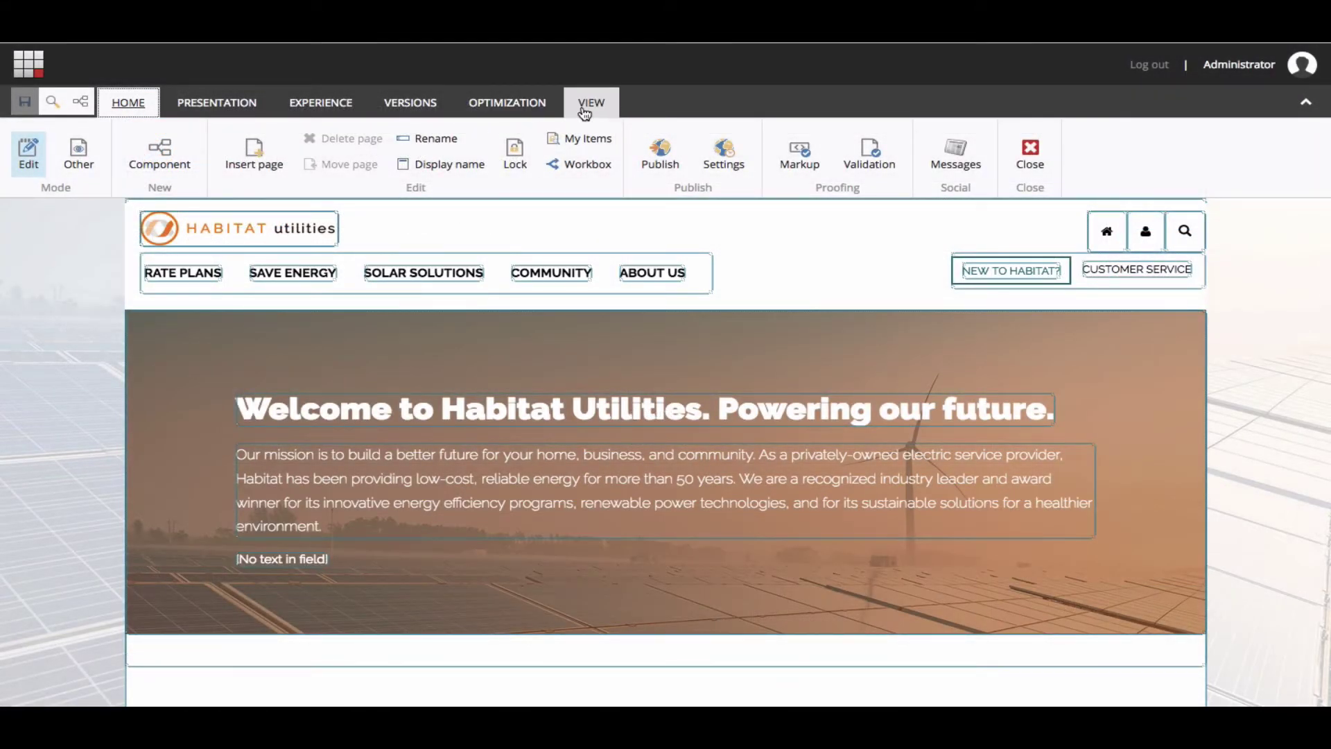
- Turn on the navigation bar and browse via breadcrumbs to Solar Solutions > Rooftop Solar
{"action": "left_click", "coordinate": [593, 105]}
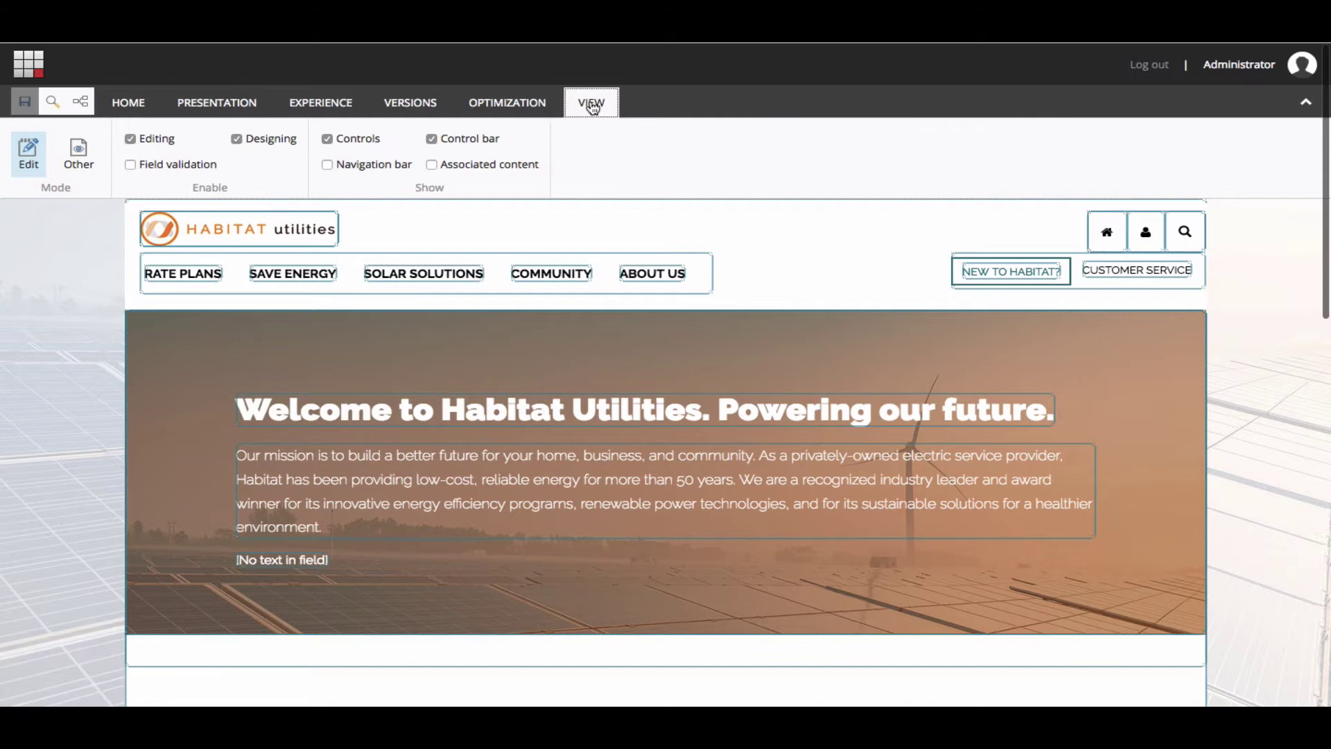
{"action": "left_click", "coordinate": [327, 164]}
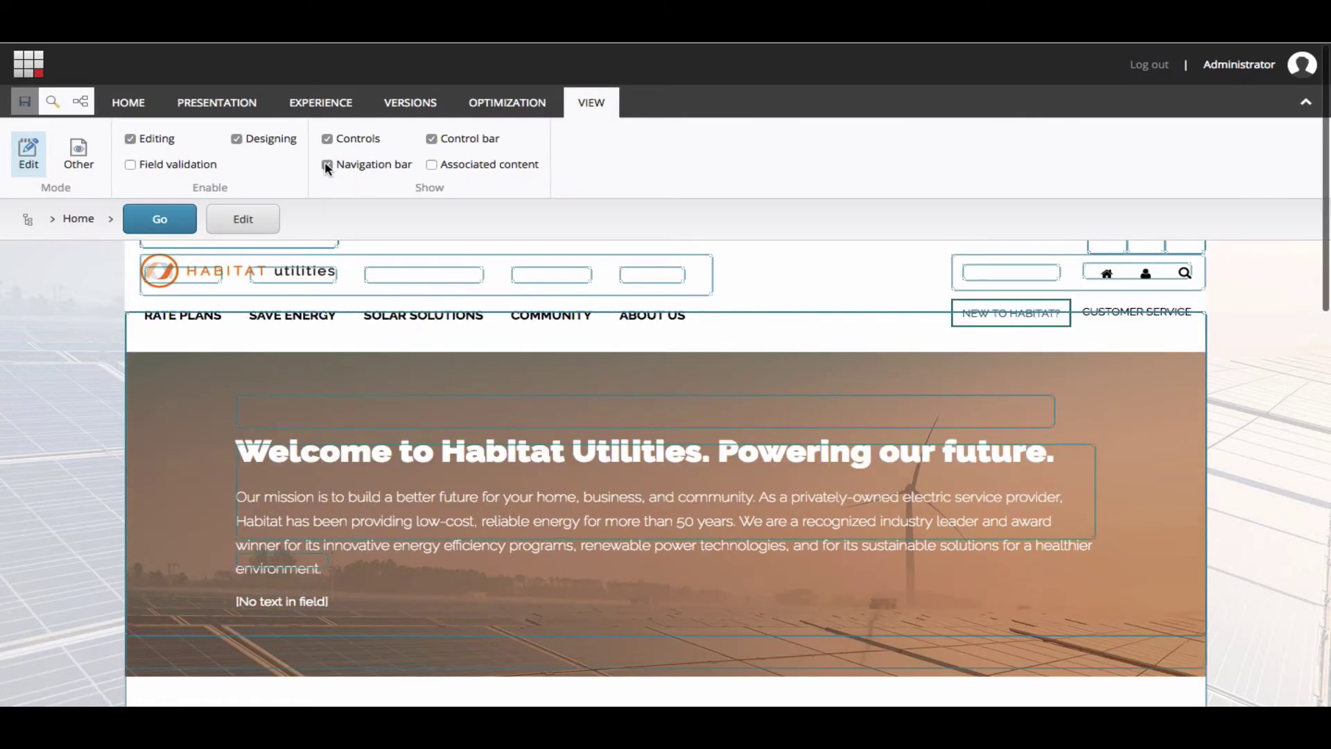
{"action": "left_click", "coordinate": [111, 220]}
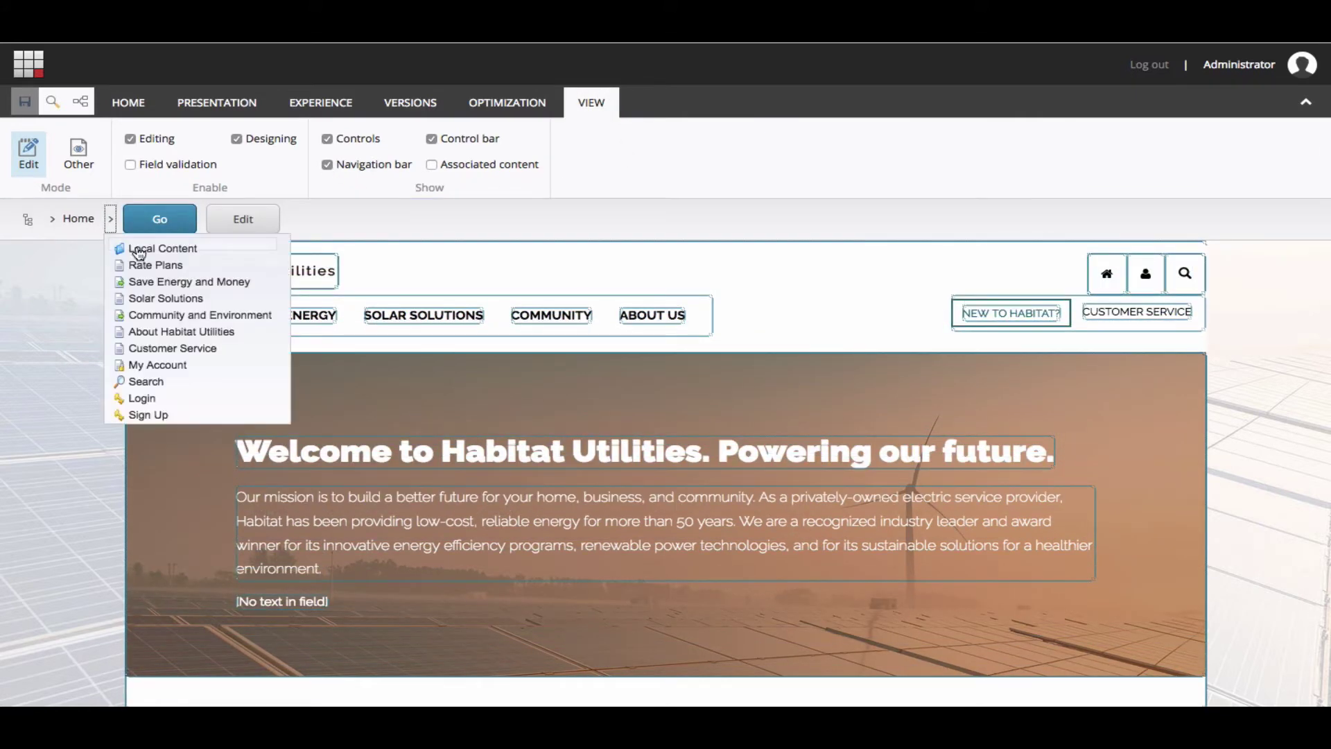
{"action": "left_click", "coordinate": [151, 298]}
{"action": "left_click", "coordinate": [215, 226]}
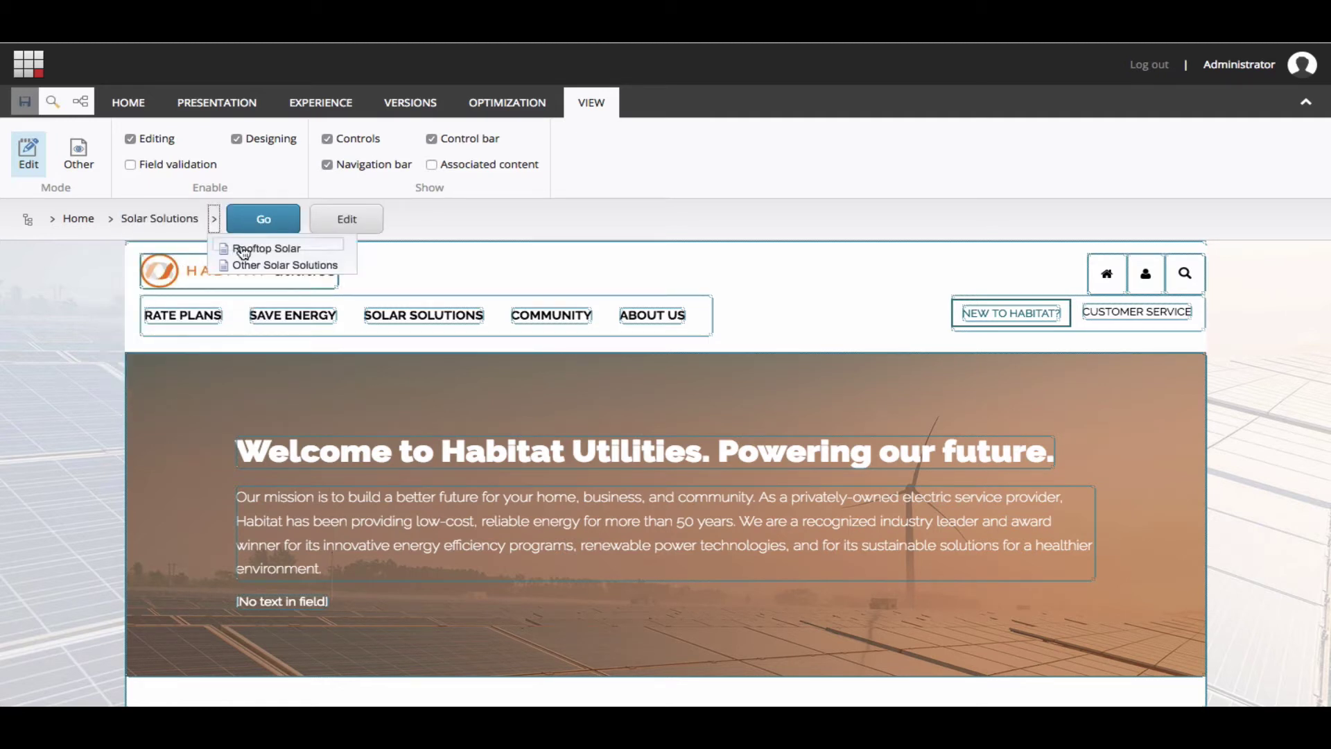
{"action": "left_click", "coordinate": [266, 248]}
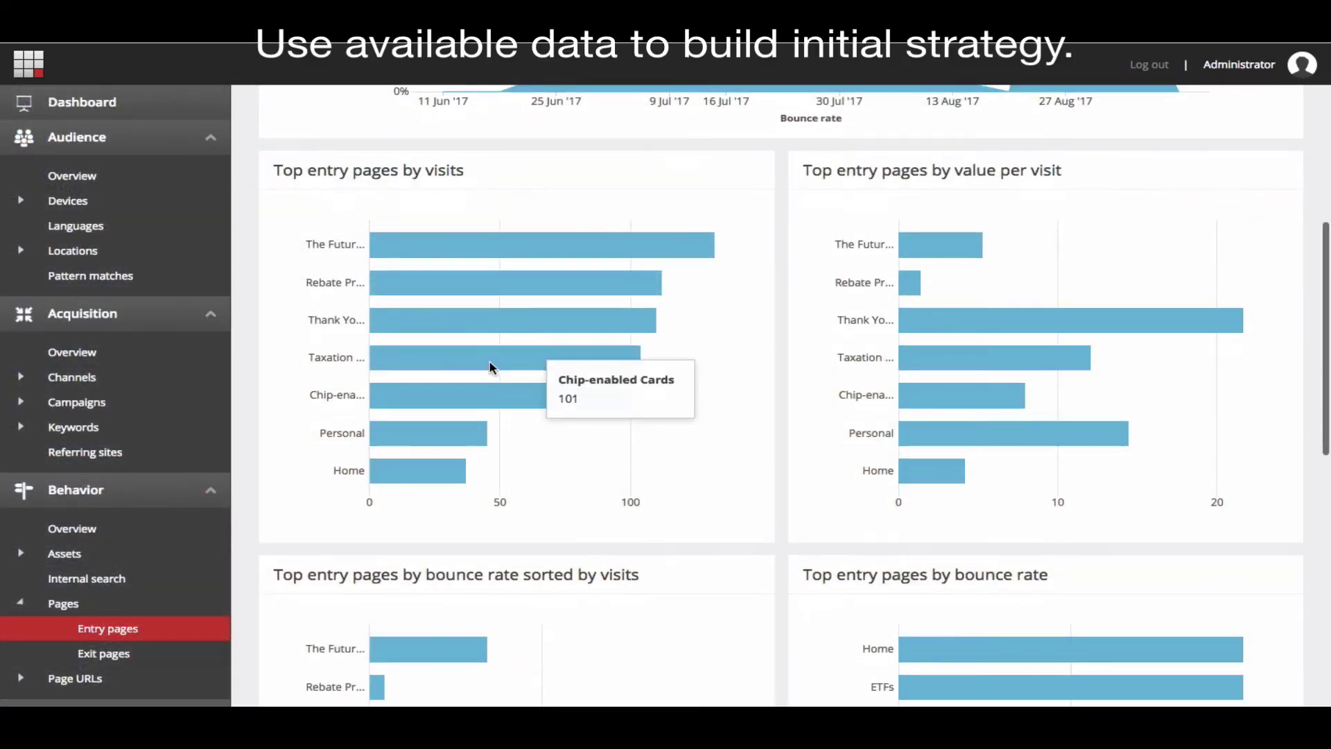
- Show the path map as a vertical tree, rank by highest value per visit, and inspect the path's endpoint
{"action": "mouse_move", "coordinate": [466, 352]}
{"action": "scroll", "coordinate": [466, 353], "scroll_direction": "down", "scroll_amount": 2}
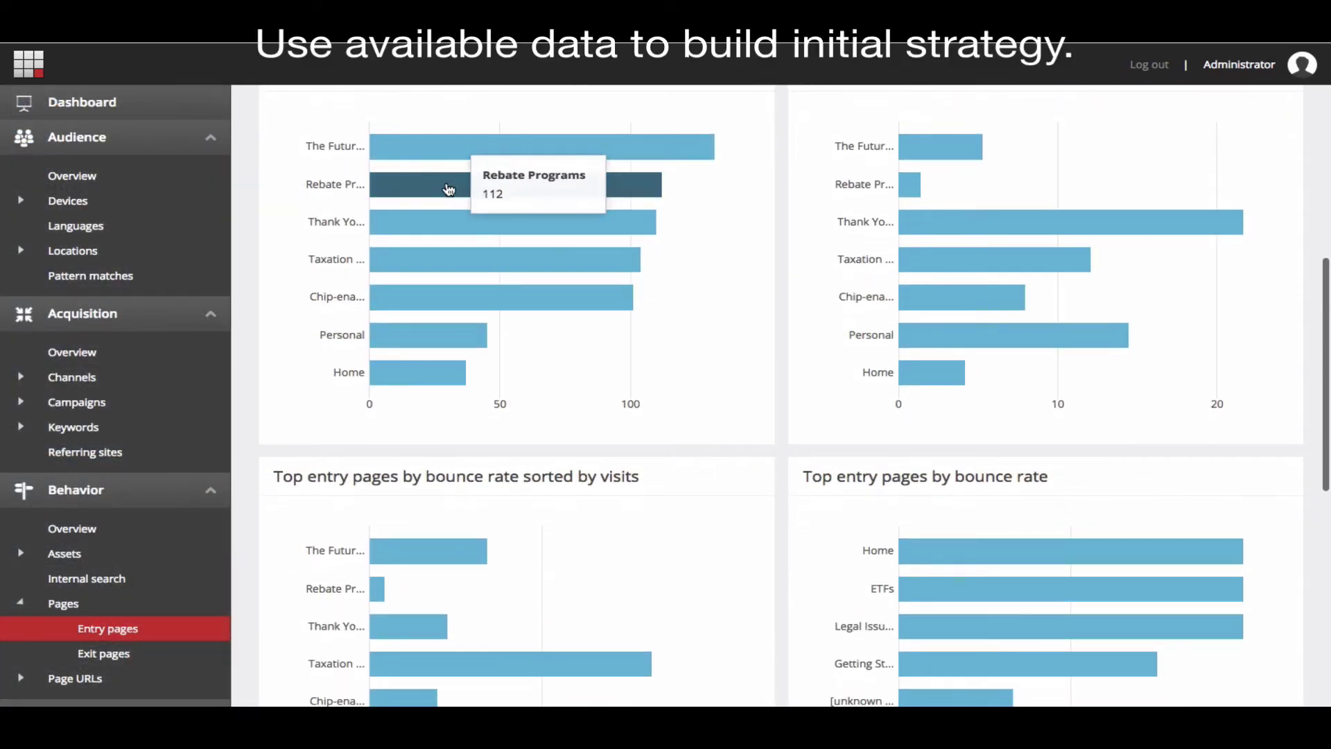
{"action": "mouse_move", "coordinate": [445, 152]}
{"action": "mouse_move", "coordinate": [600, 343]}
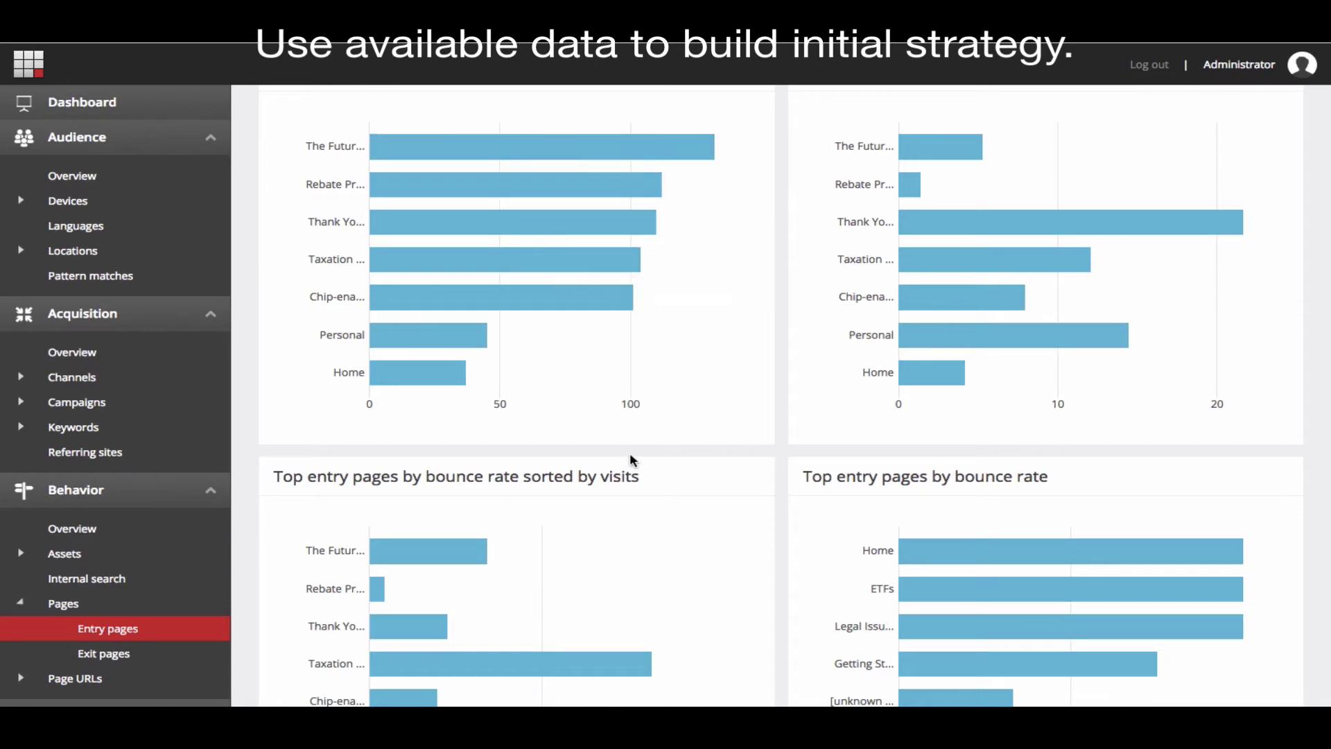
{"action": "scroll", "coordinate": [630, 452], "scroll_direction": "down", "scroll_amount": 6}
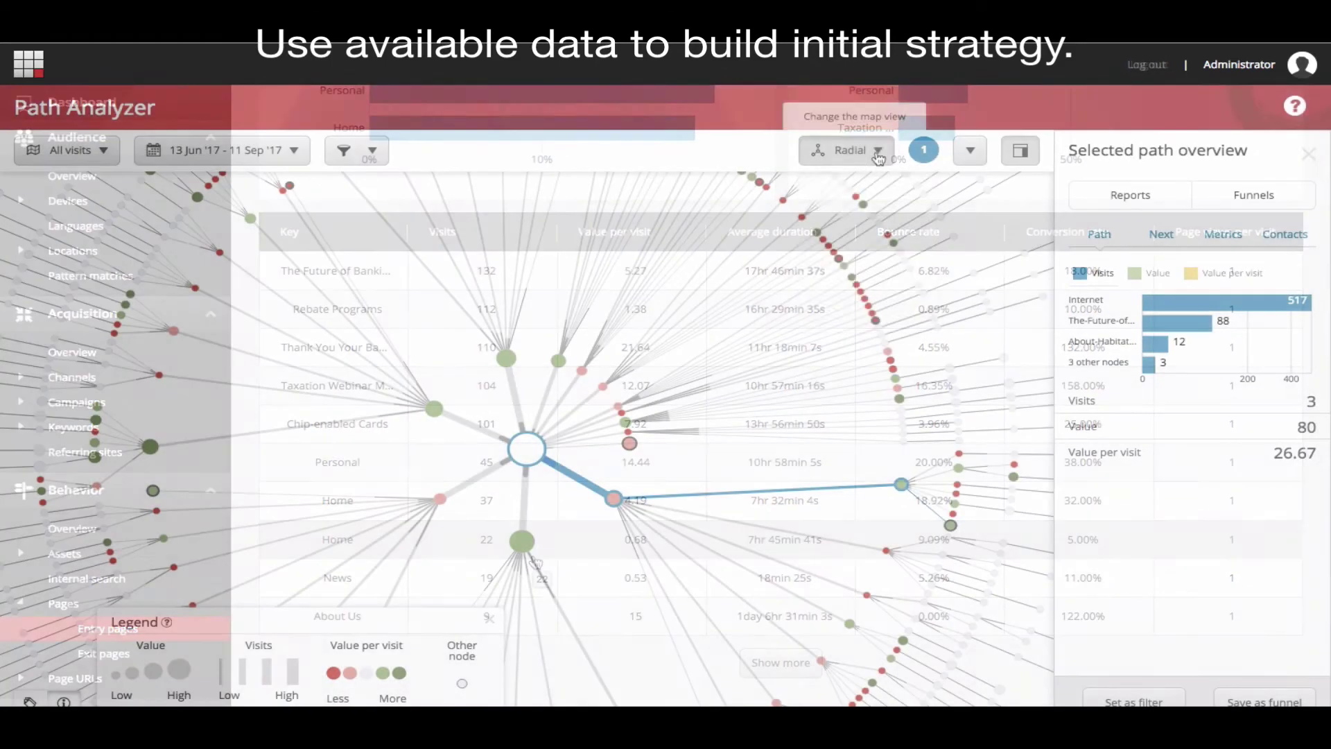
{"action": "left_click", "coordinate": [879, 154]}
{"action": "left_click", "coordinate": [863, 250]}
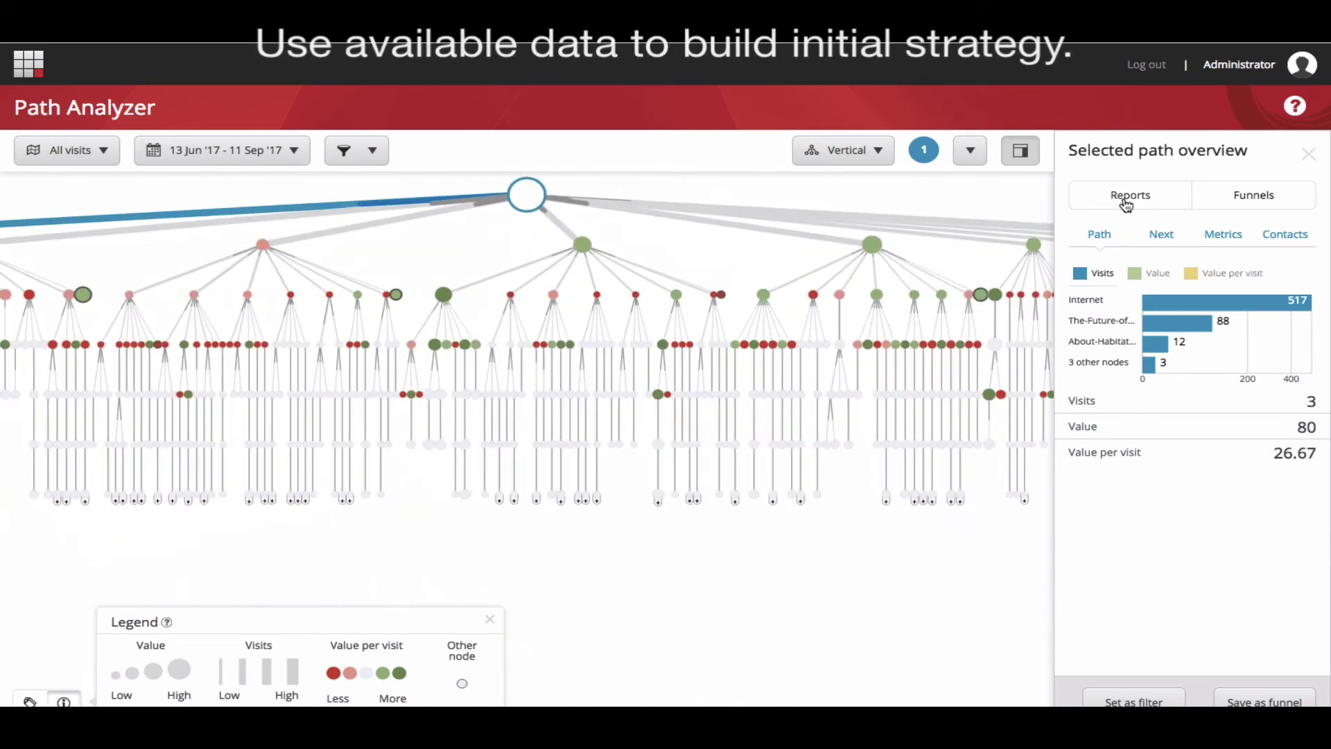
{"action": "left_click", "coordinate": [1126, 198]}
{"action": "left_click", "coordinate": [1131, 237]}
{"action": "left_click", "coordinate": [1135, 348]}
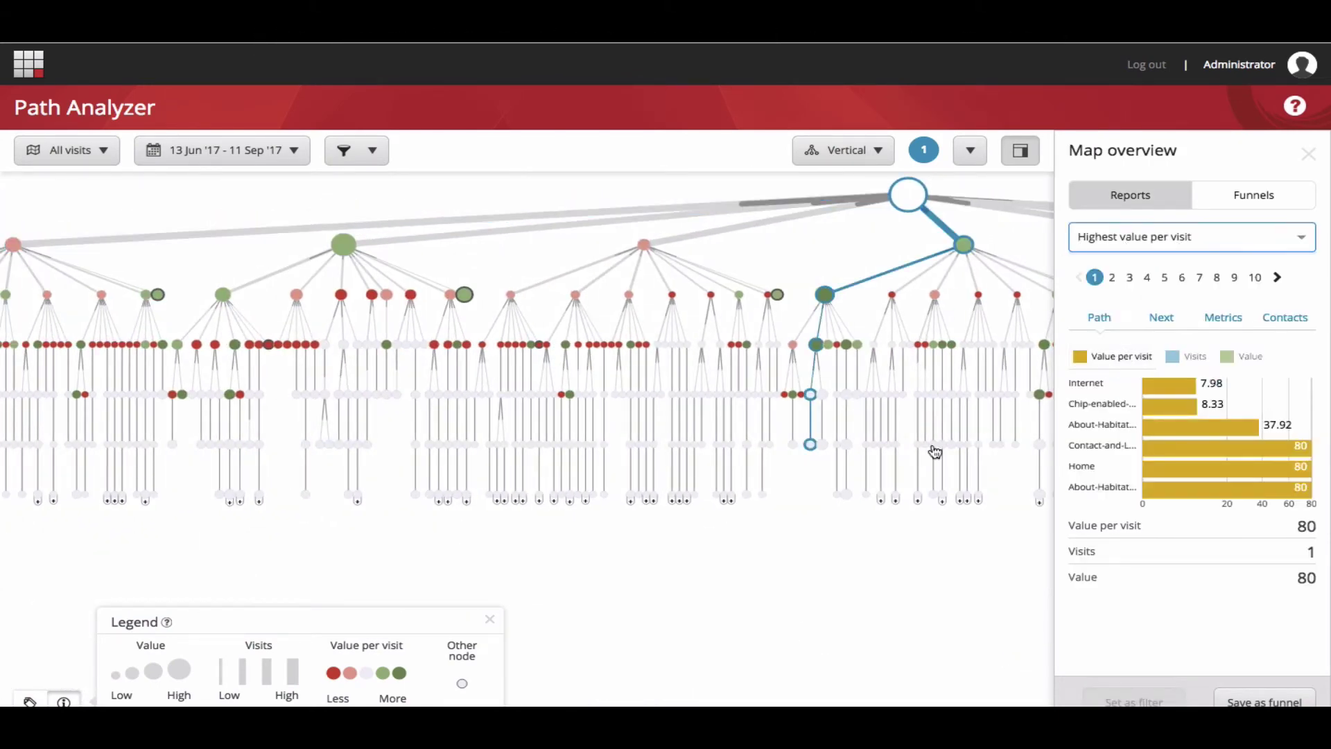
{"action": "left_click", "coordinate": [815, 345]}
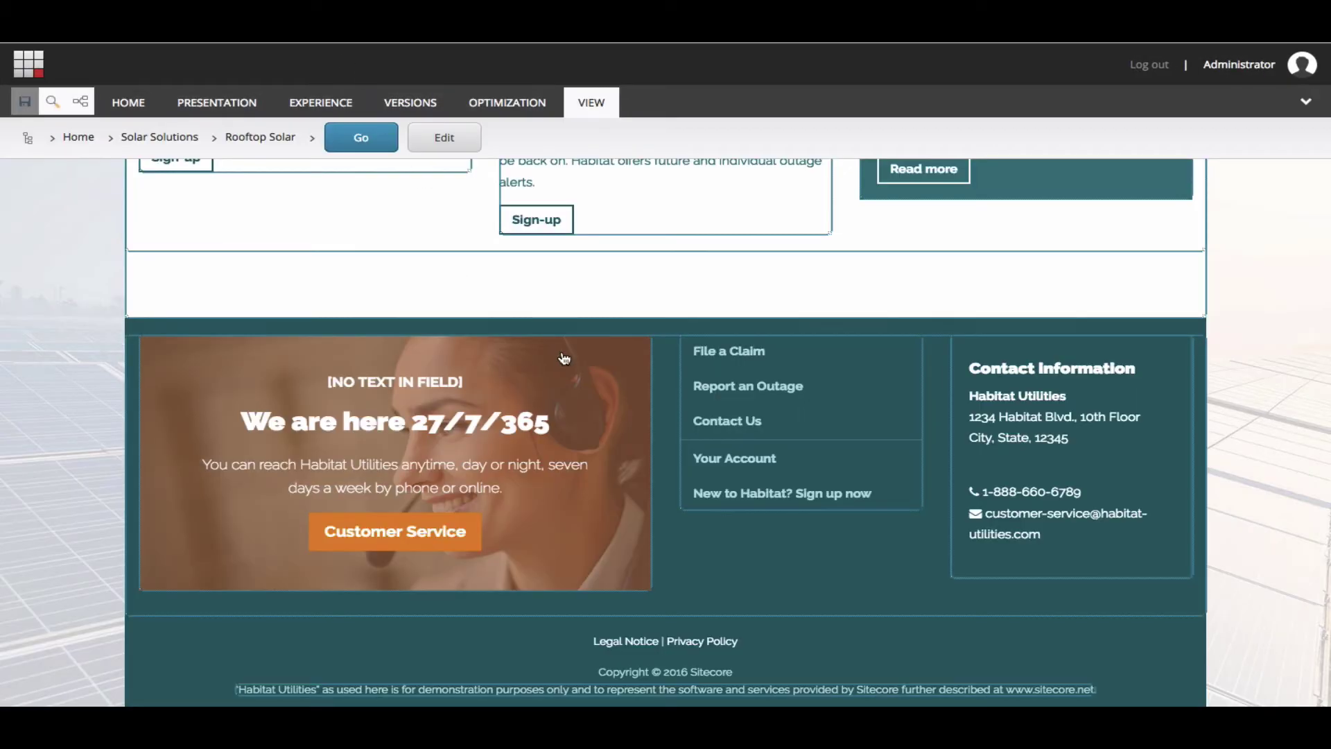
- Select the Call to Action Header banner on Rooftop Solar and add a new personalization rule
{"action": "scroll", "coordinate": [564, 359], "scroll_direction": "up", "scroll_amount": 15}
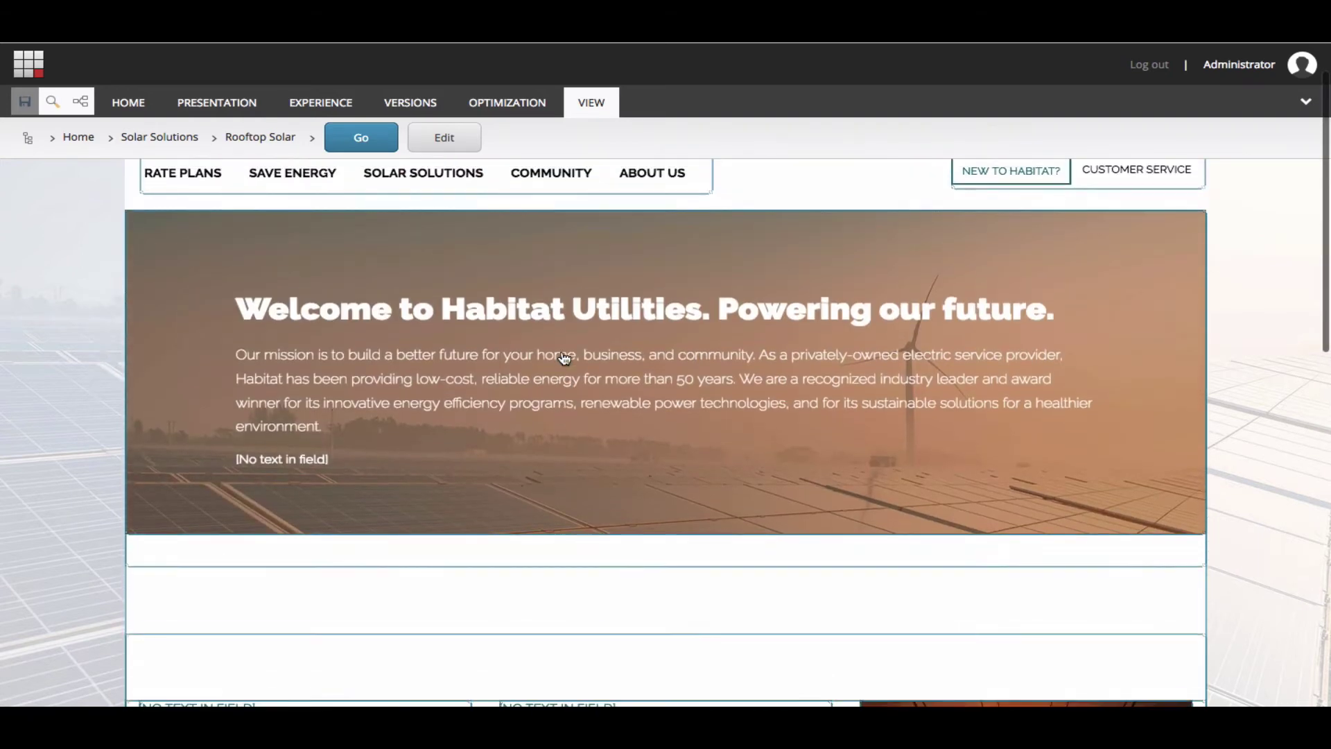
{"action": "scroll", "coordinate": [564, 359], "scroll_direction": "up", "scroll_amount": 2}
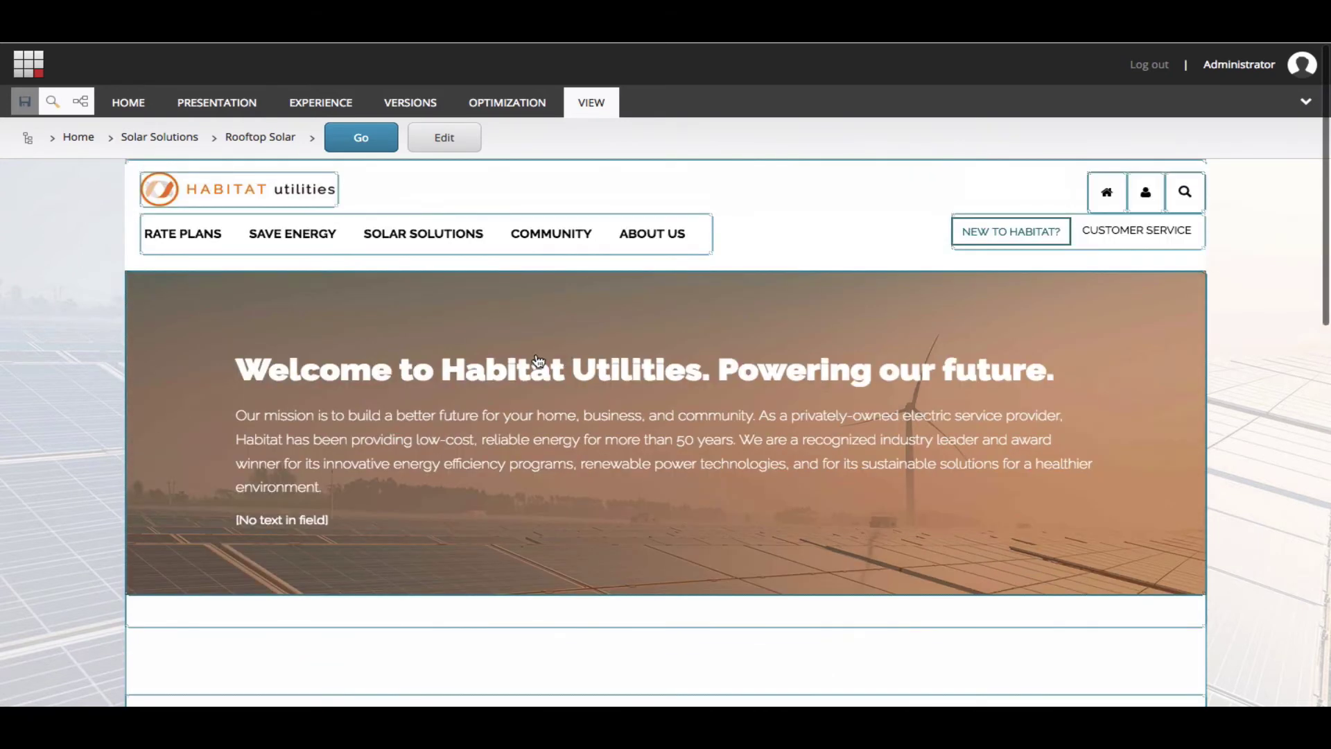
{"action": "left_click", "coordinate": [181, 314]}
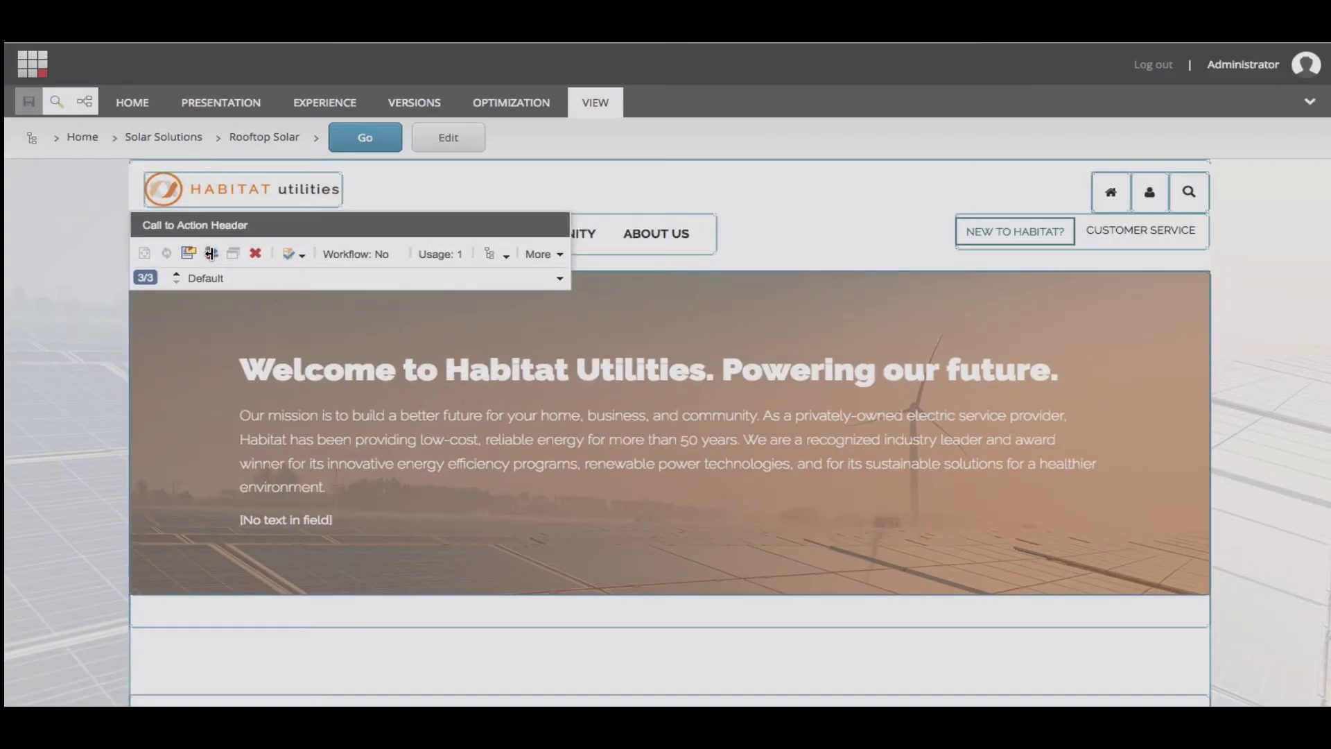
{"action": "left_click", "coordinate": [194, 209]}
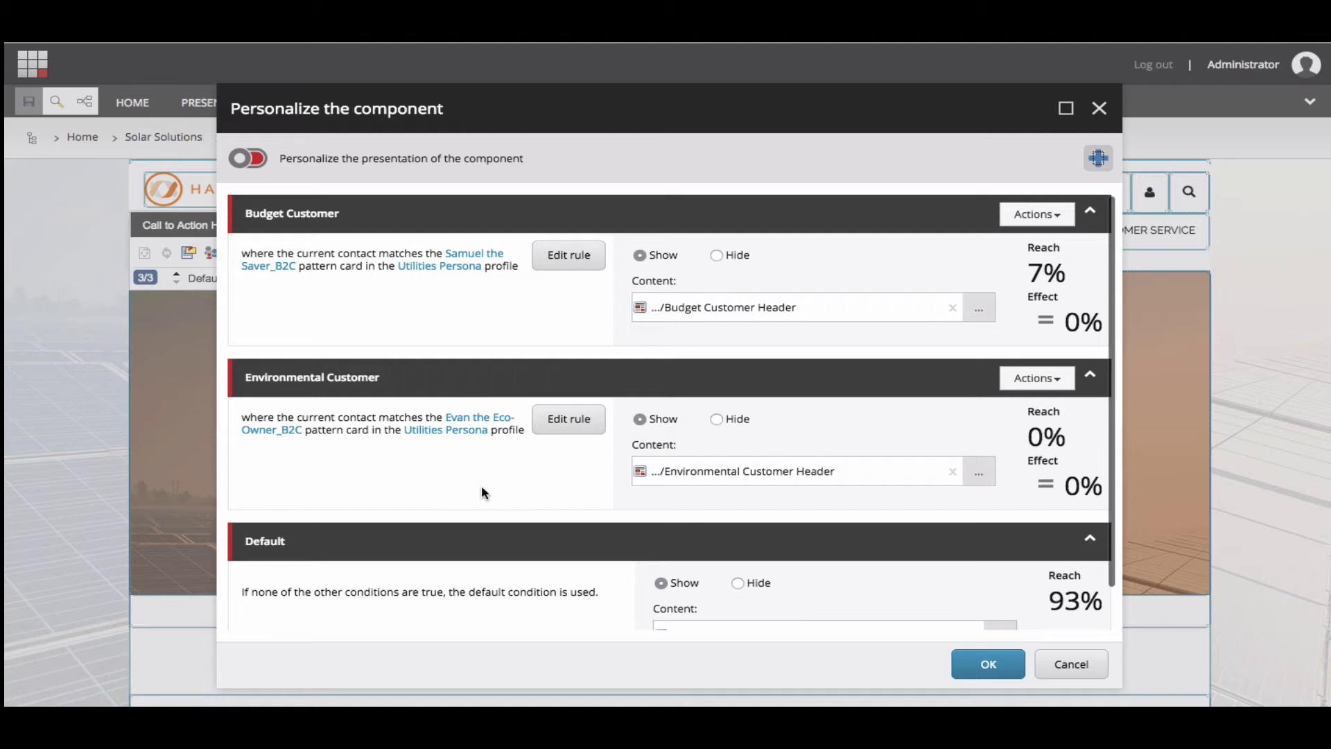
{"action": "scroll", "coordinate": [480, 485], "scroll_direction": "down", "scroll_amount": 1}
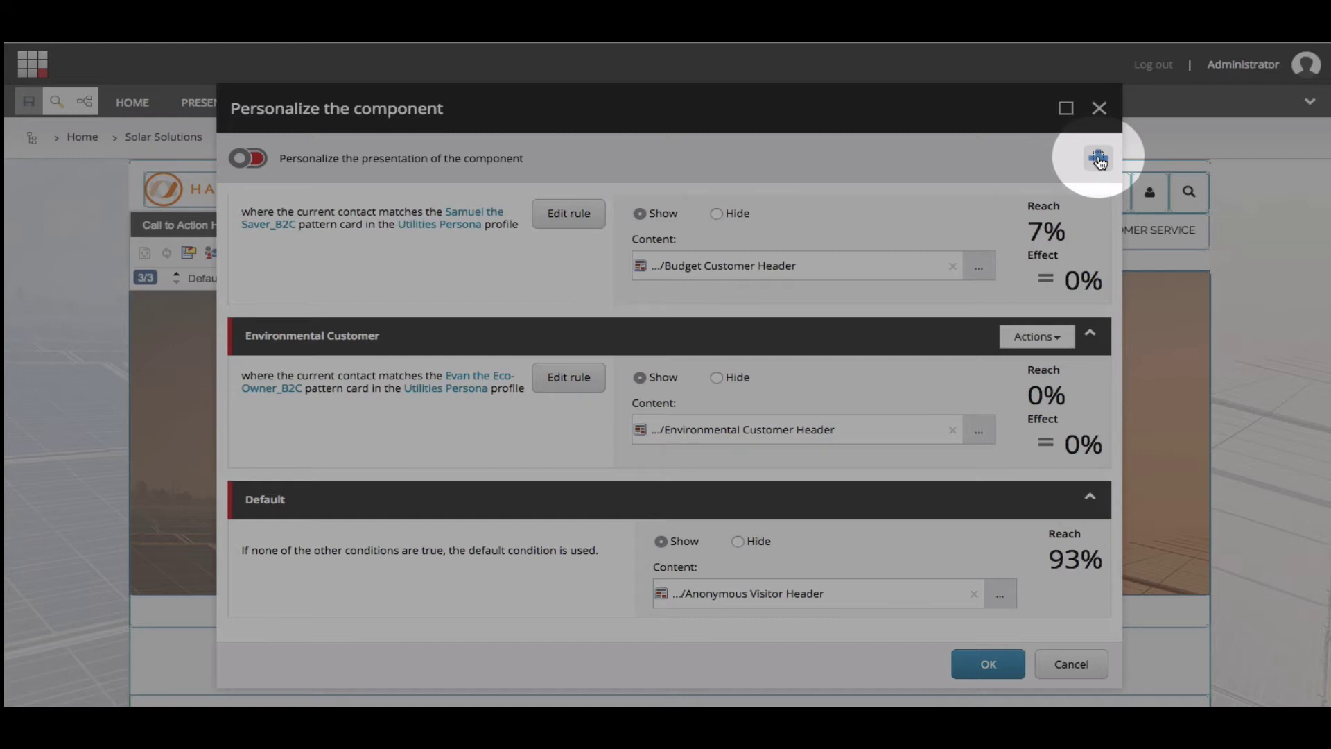
{"action": "left_click", "coordinate": [1098, 159]}
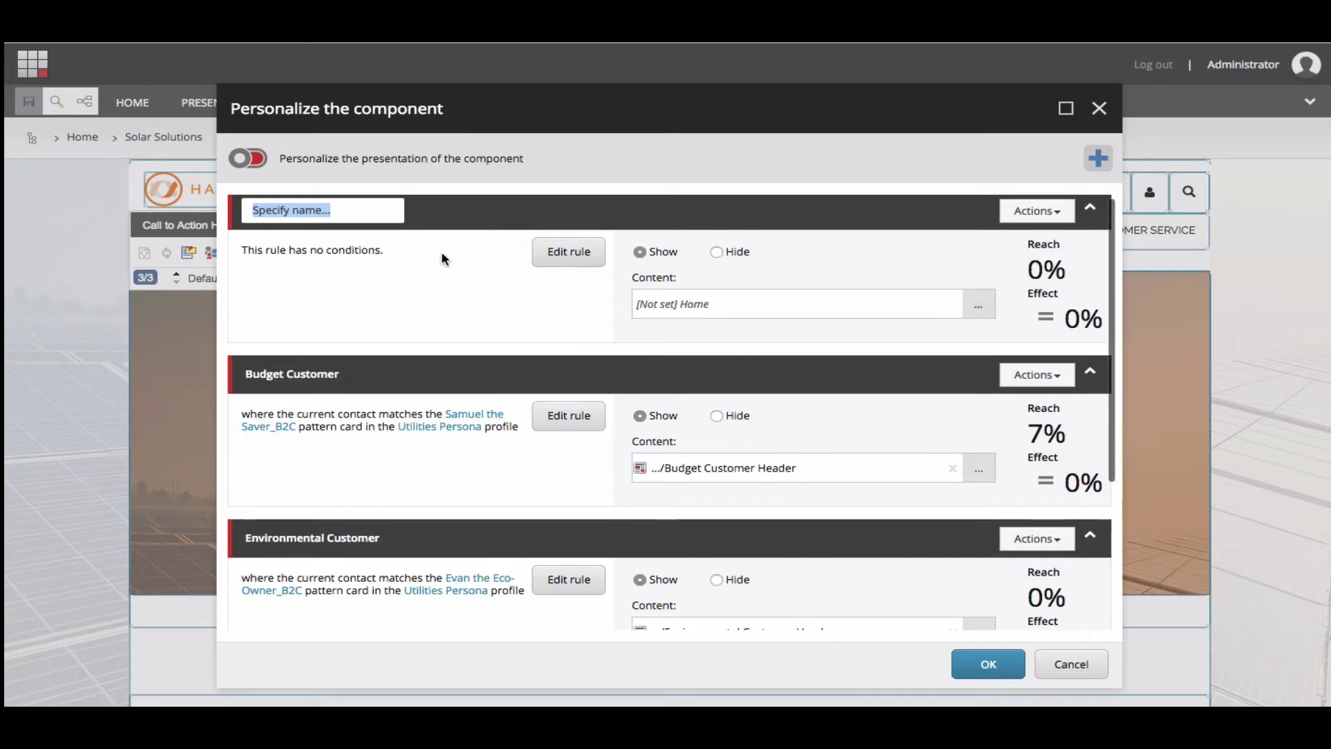
- Name the new personalization rule 'Demo Layer'
{"action": "scroll", "coordinate": [447, 556], "scroll_direction": "down", "scroll_amount": 2}
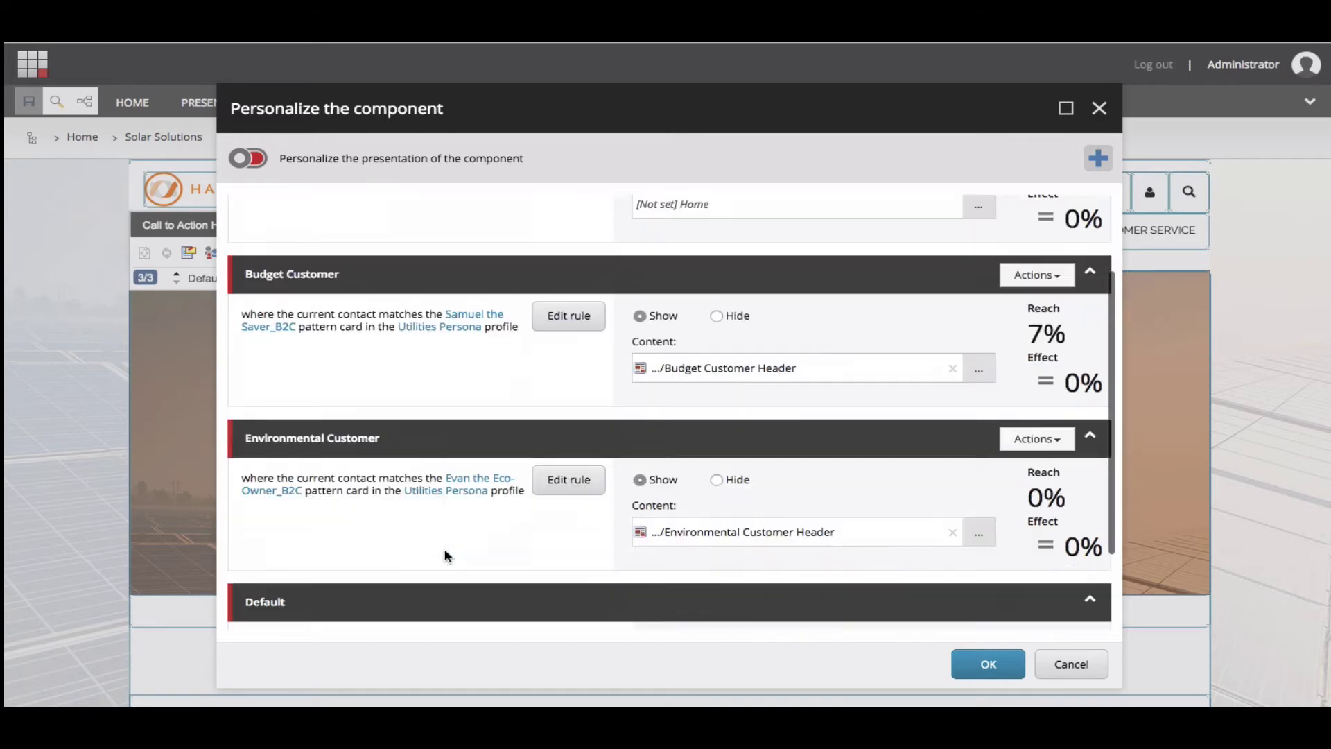
{"action": "scroll", "coordinate": [447, 556], "scroll_direction": "down", "scroll_amount": 2}
{"action": "scroll", "coordinate": [447, 556], "scroll_direction": "up", "scroll_amount": 4}
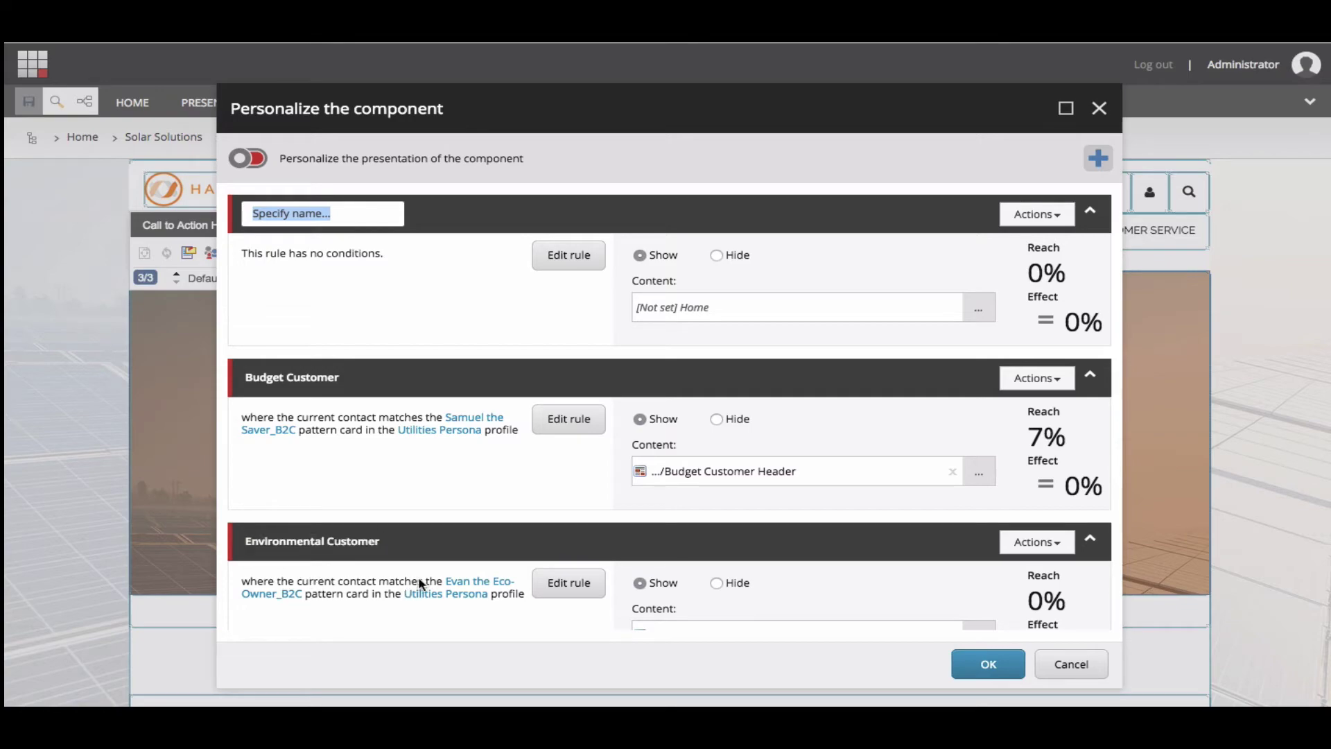
{"action": "scroll", "coordinate": [424, 565], "scroll_direction": "down", "scroll_amount": 3}
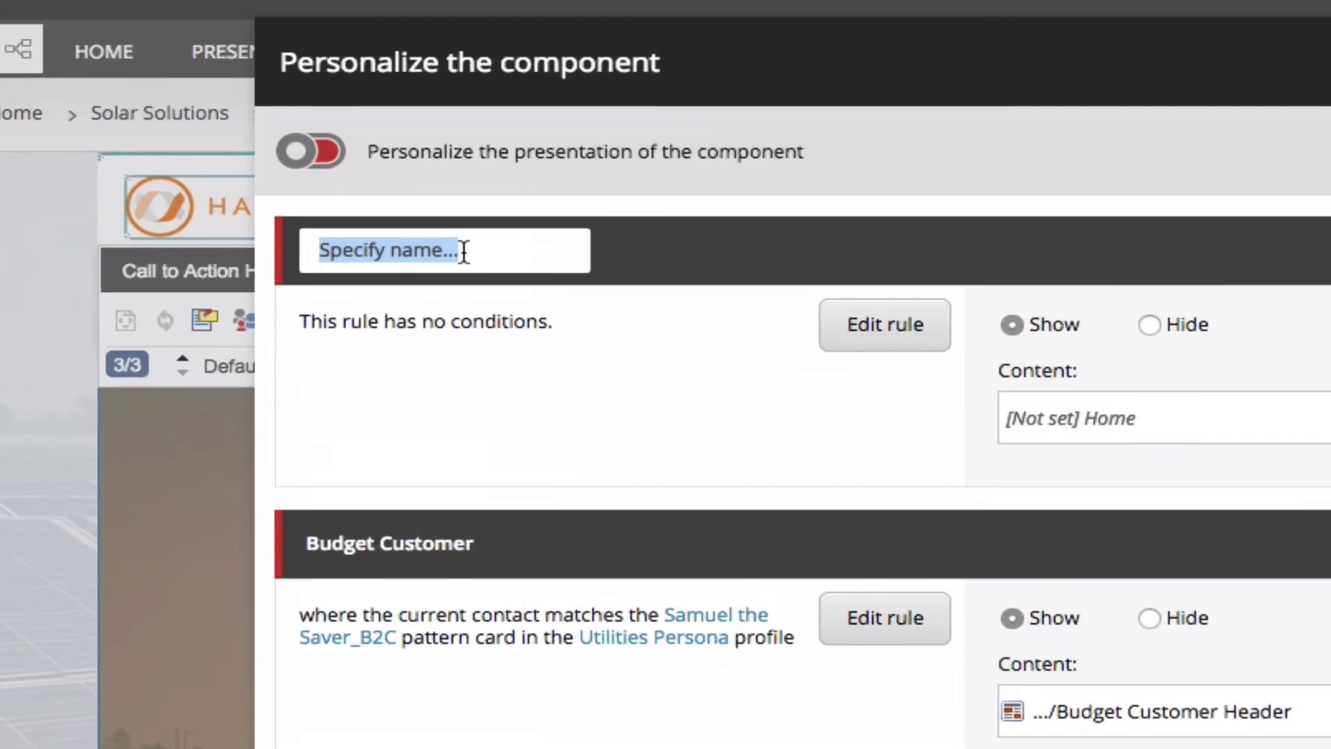
{"action": "type", "text": "Demo"}
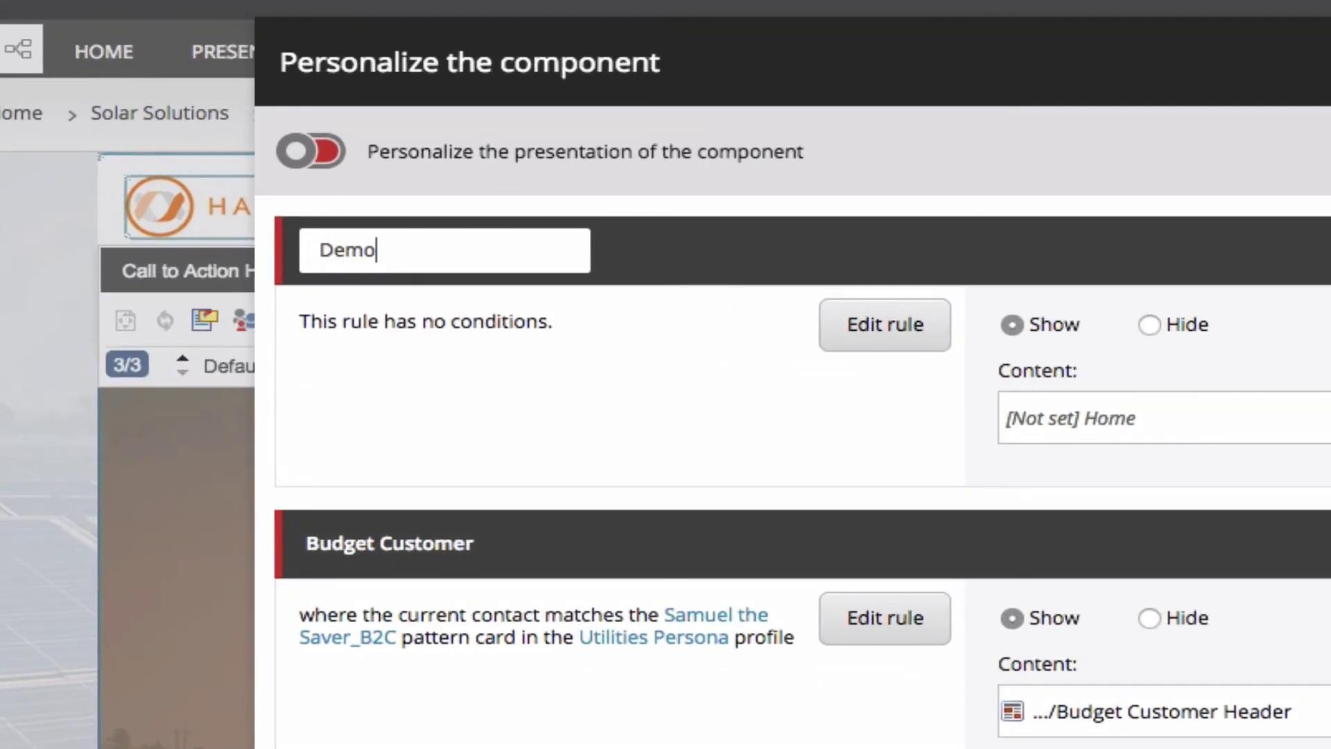
{"action": "type", "text": " Layer"}
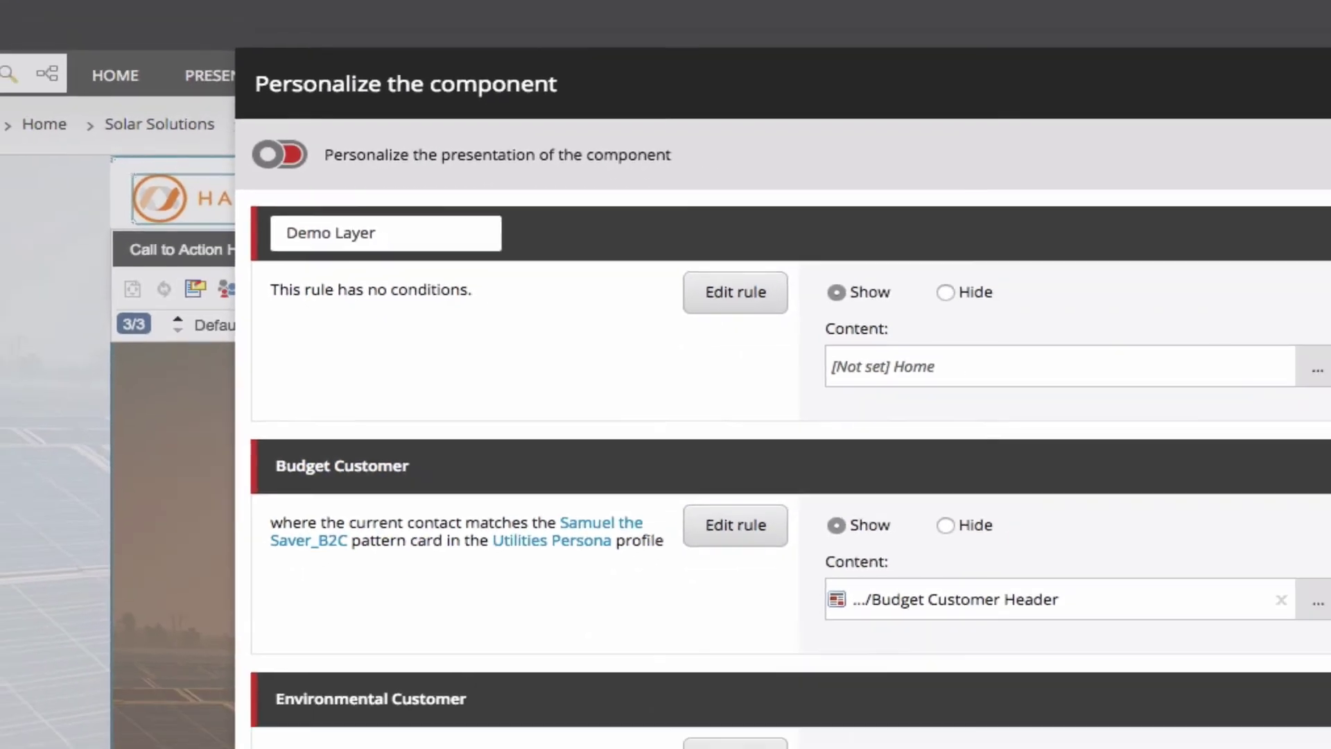
{"action": "key", "text": "Return"}
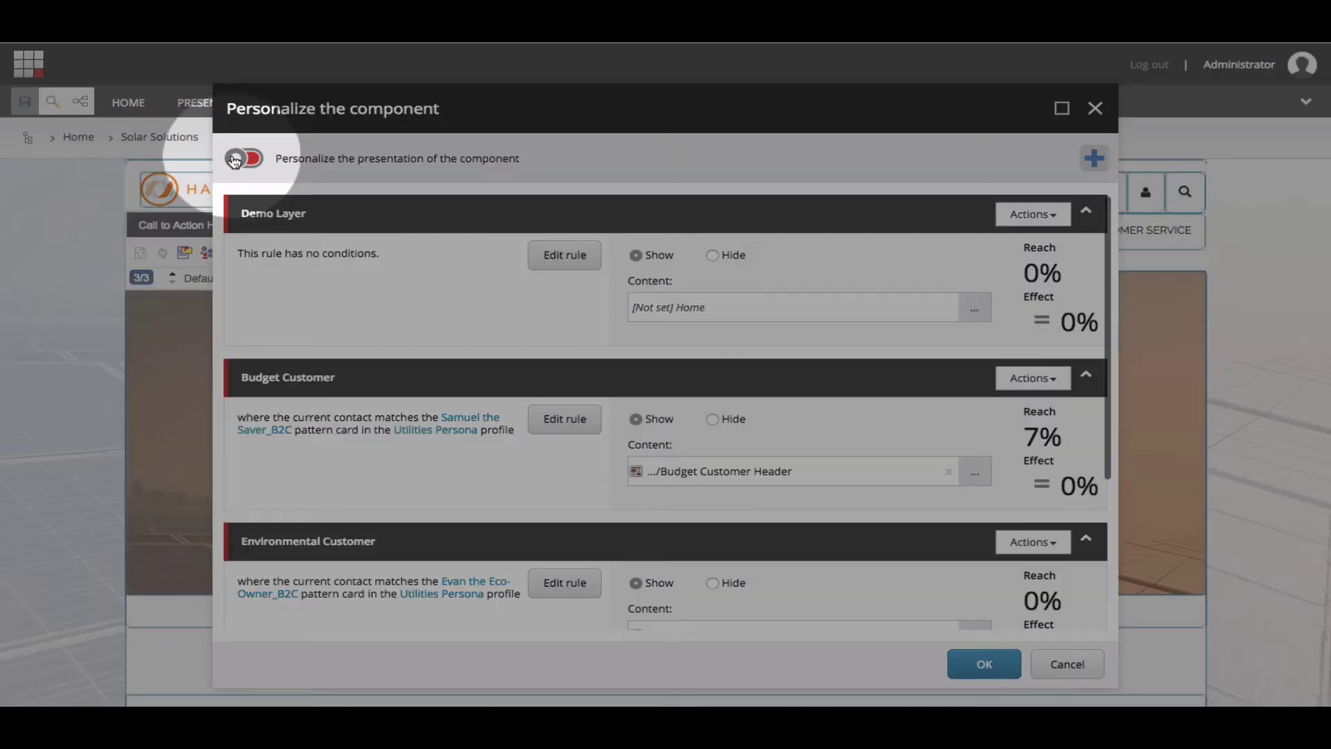
{"action": "left_click", "coordinate": [236, 159]}
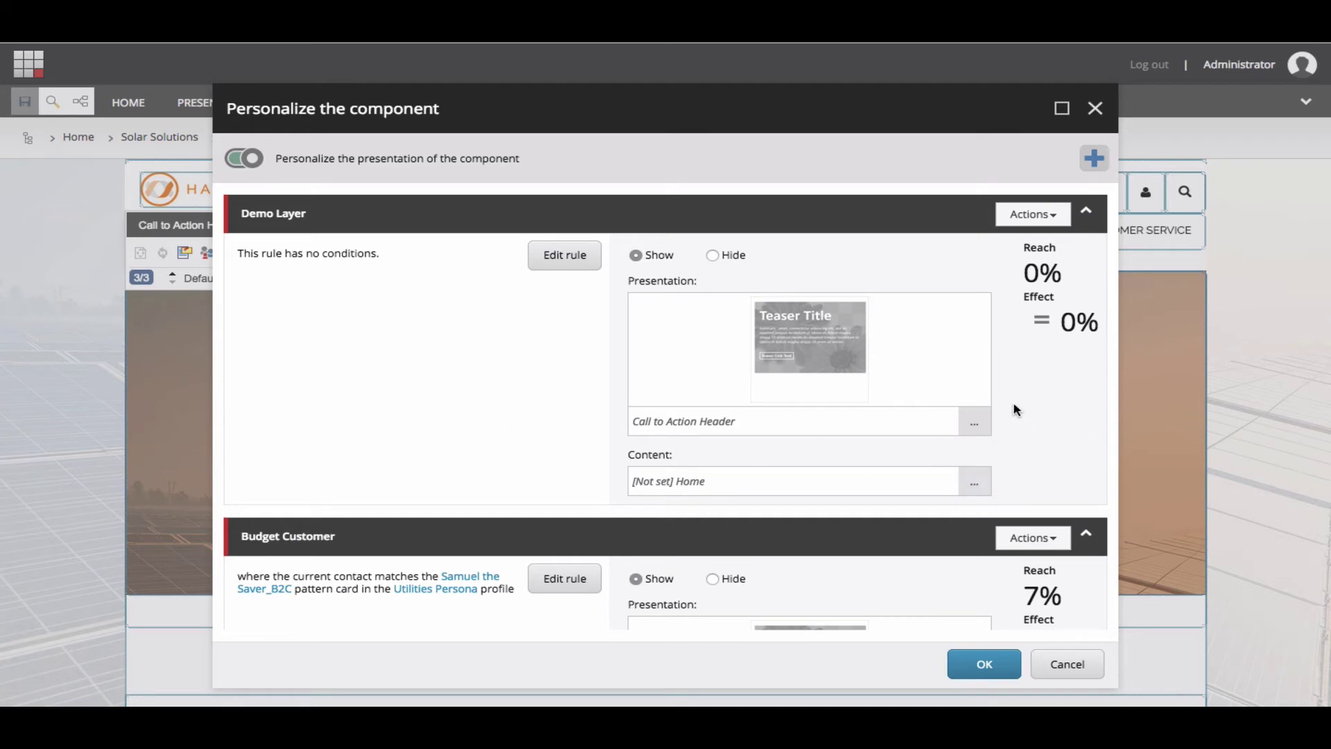
{"action": "left_click", "coordinate": [974, 429]}
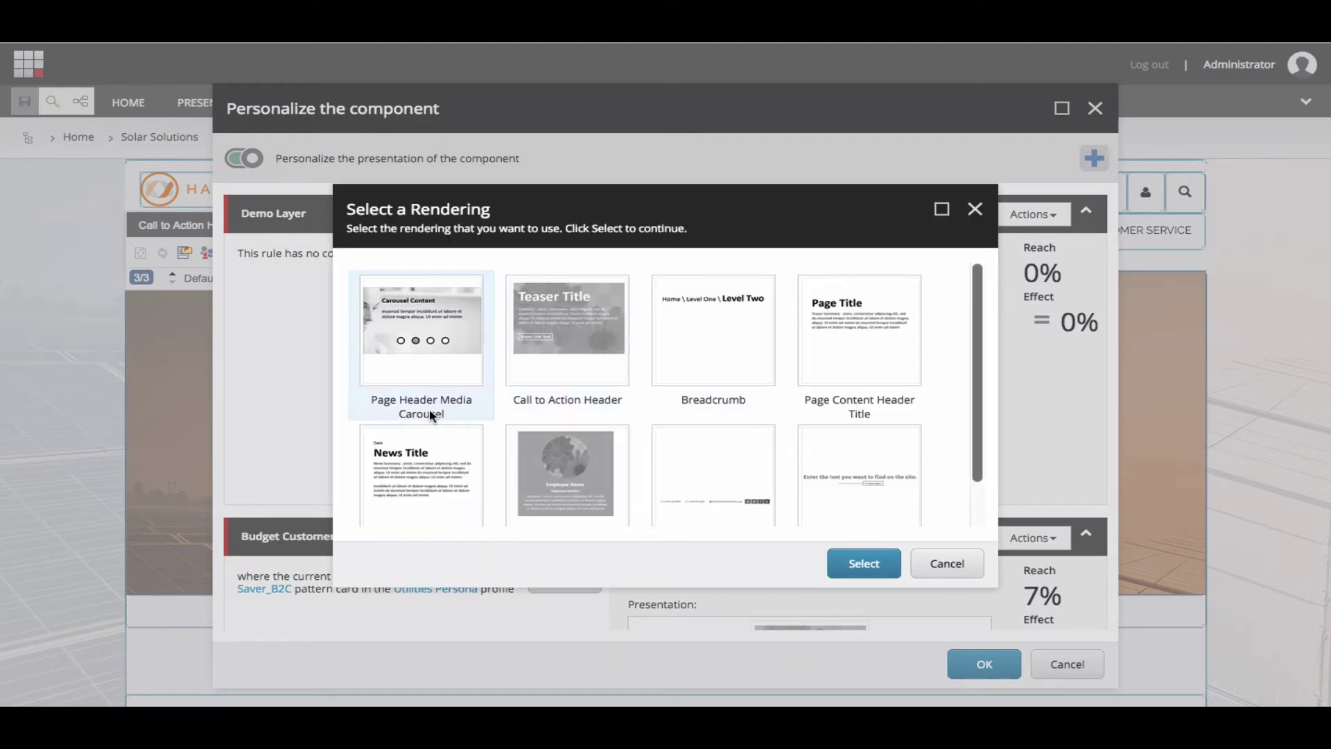
{"action": "scroll", "coordinate": [856, 415], "scroll_direction": "down", "scroll_amount": 1}
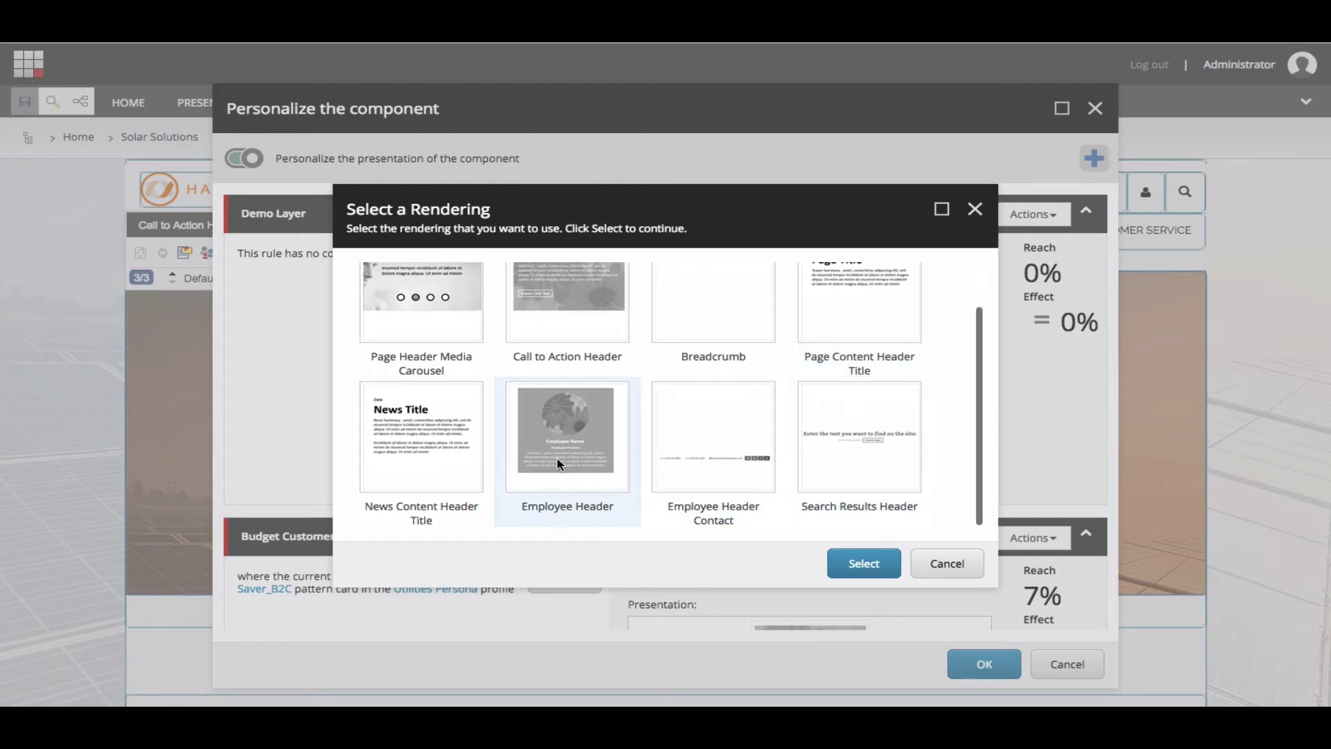
{"action": "left_click", "coordinate": [945, 575]}
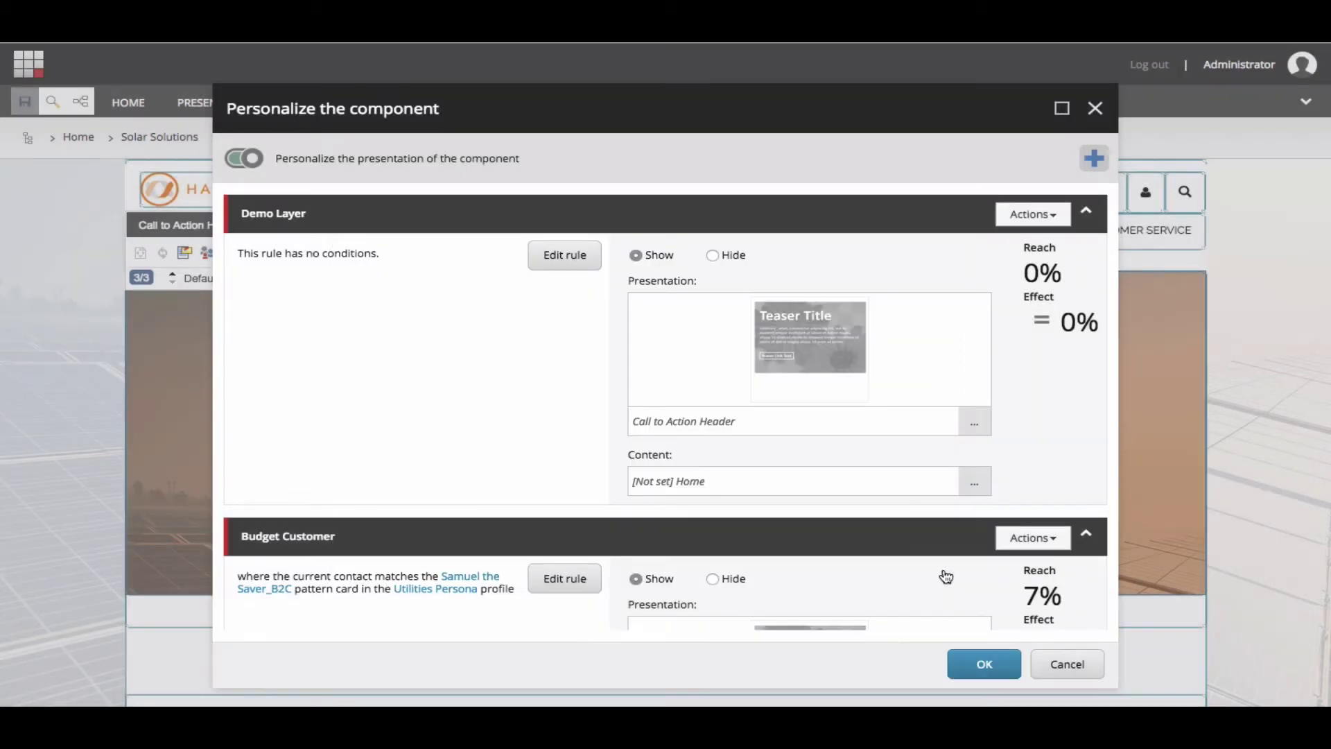
{"action": "left_click", "coordinate": [244, 158]}
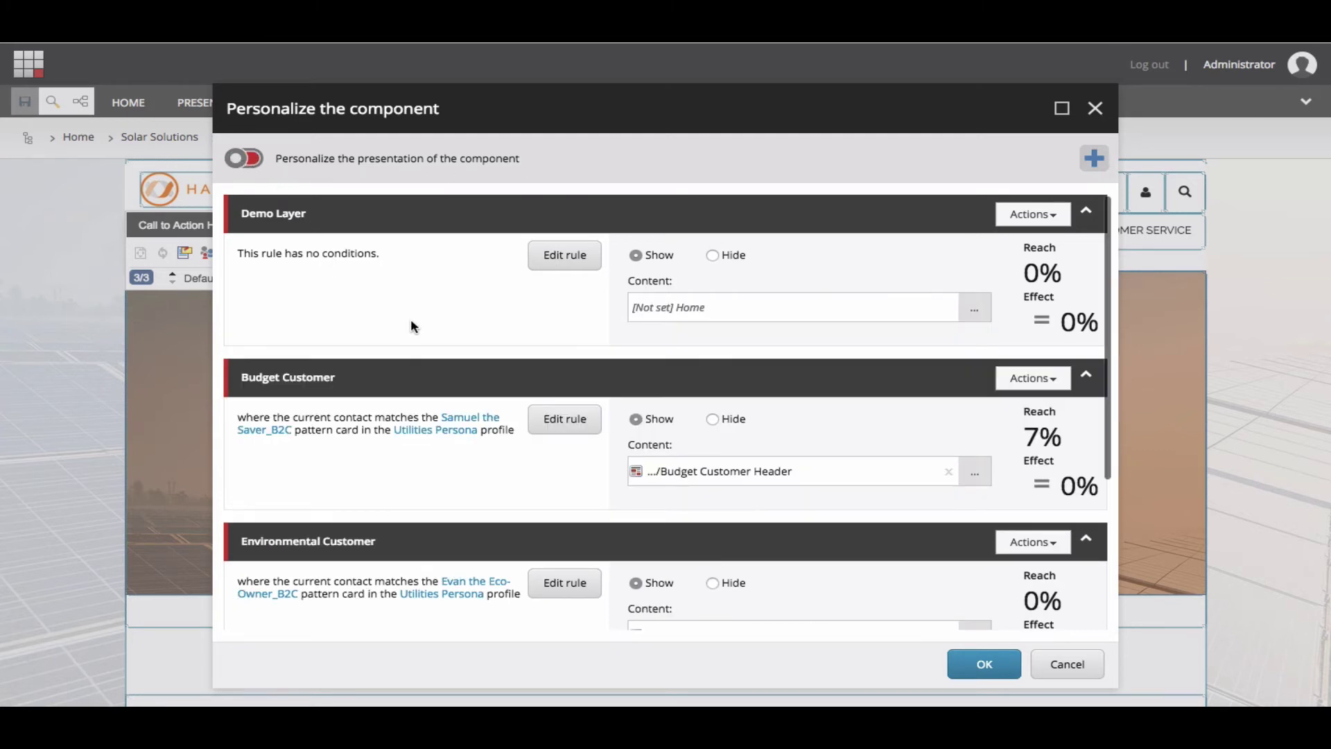
- Assign 'New to Habitat Utilities' as the content shown by the Demo Layer rule
{"action": "left_click", "coordinate": [977, 311]}
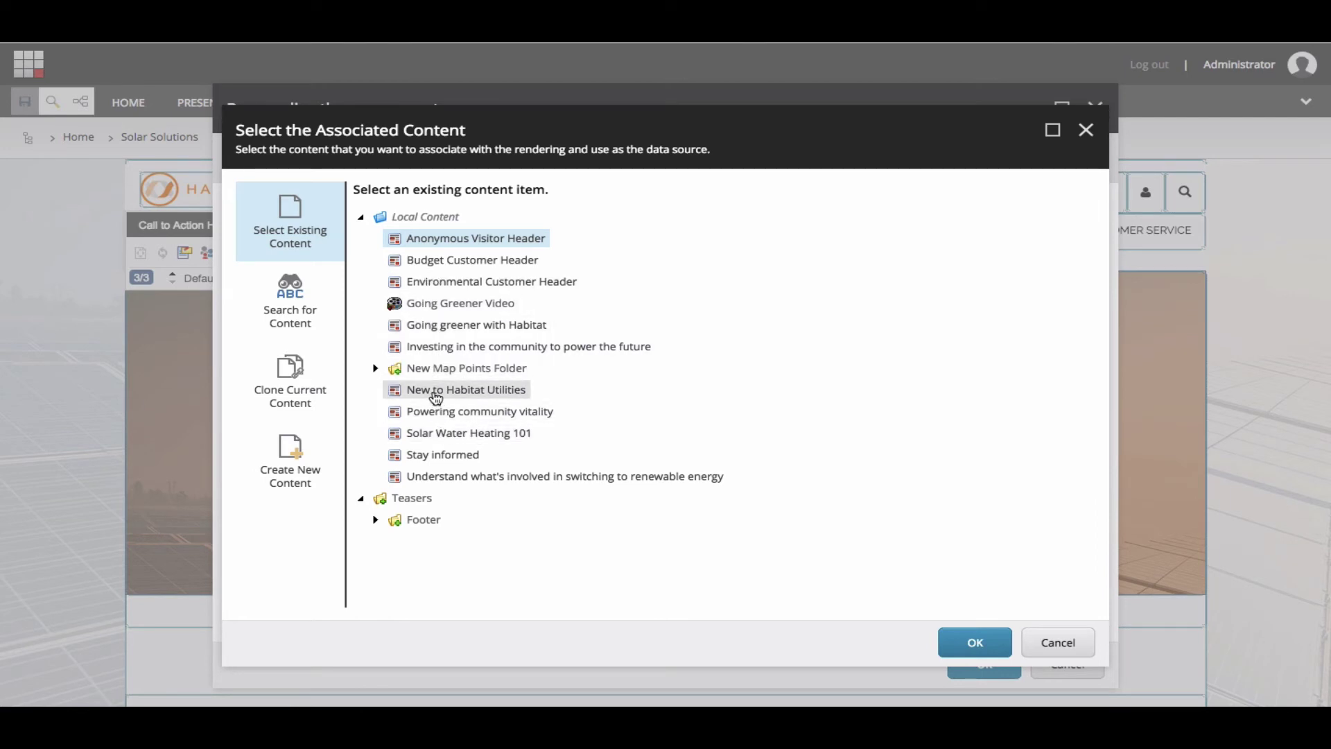
{"action": "left_click", "coordinate": [436, 396]}
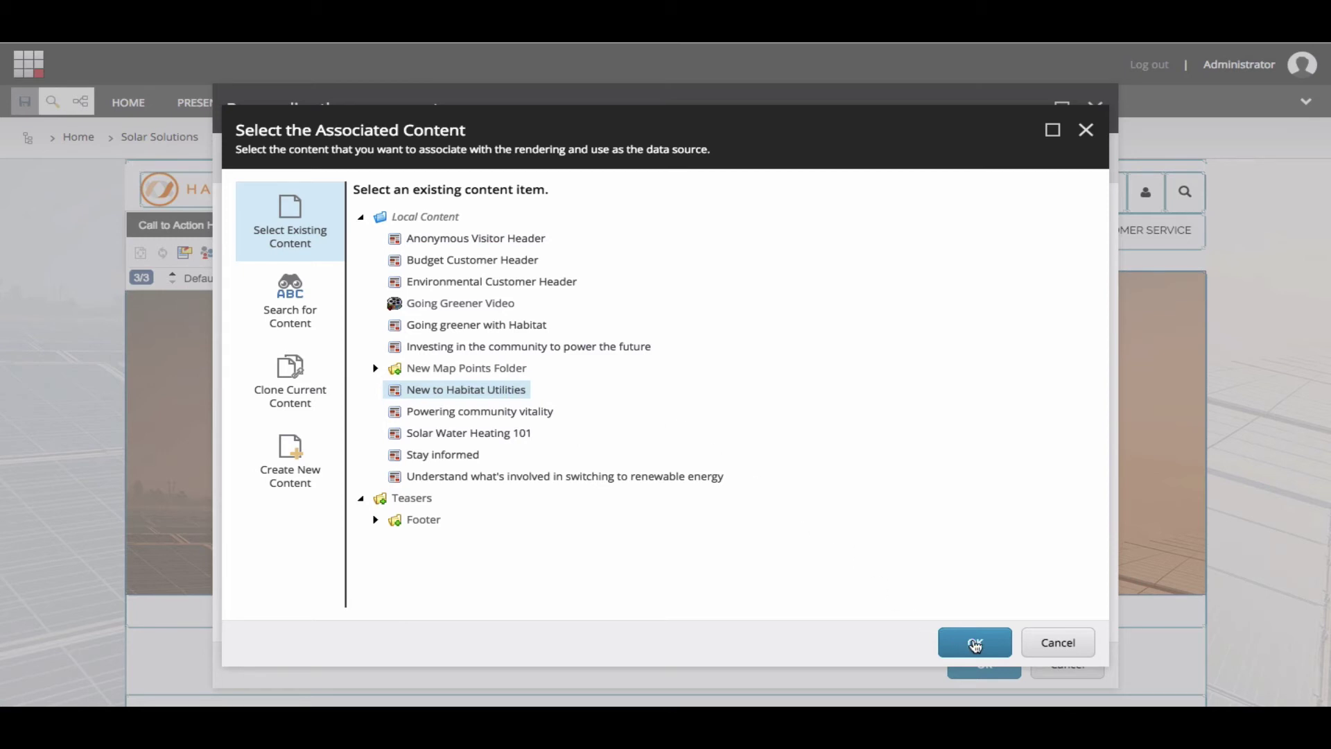
{"action": "left_click", "coordinate": [975, 642]}
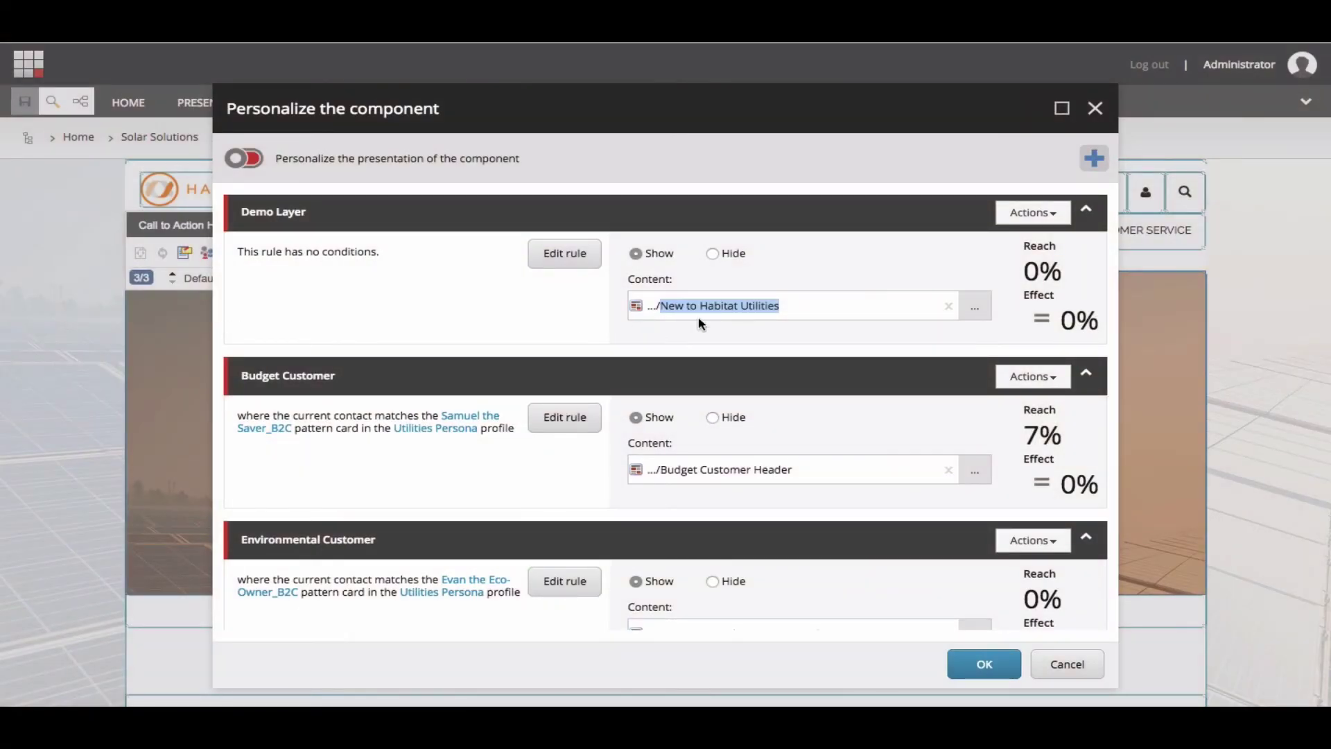
- In the Demo Layer rule, add a 'goal was triggered during the current visit' condition set to Like
{"action": "left_click", "coordinate": [562, 260]}
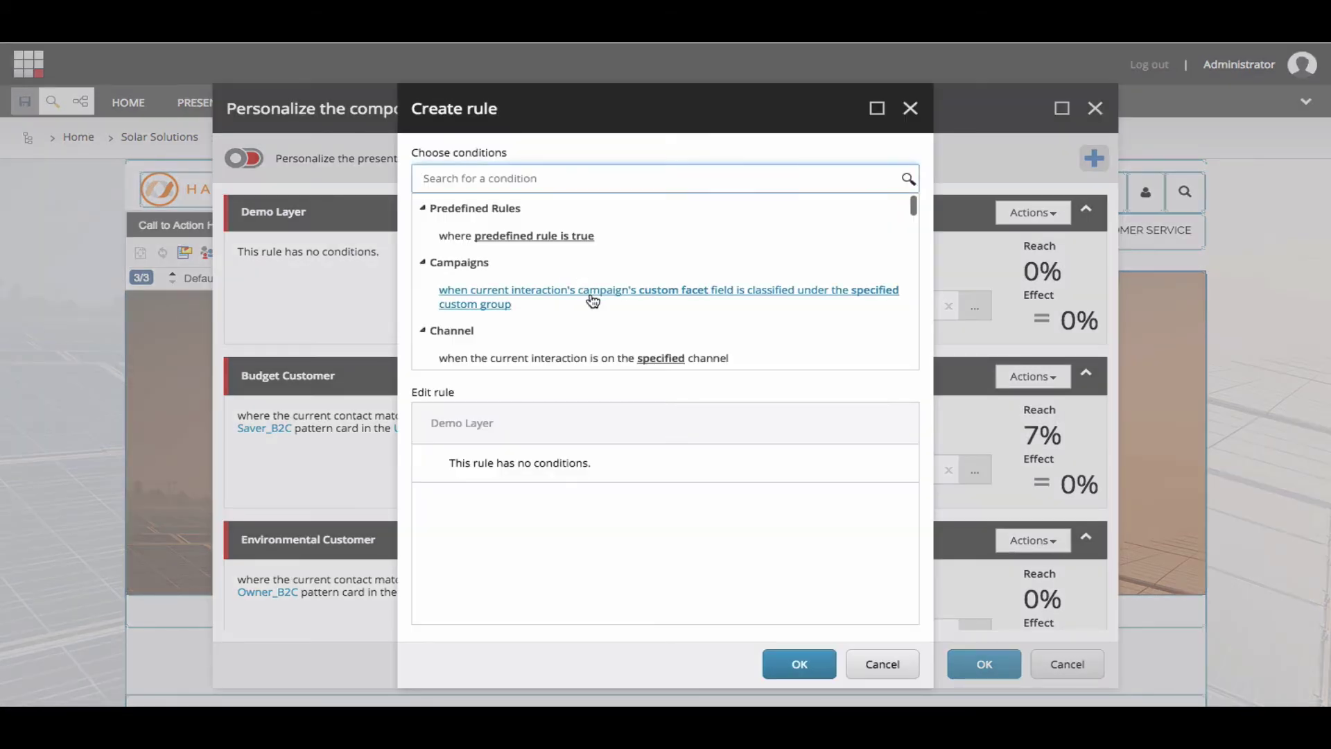
{"action": "scroll", "coordinate": [591, 297], "scroll_direction": "down", "scroll_amount": 5}
{"action": "scroll", "coordinate": [591, 299], "scroll_direction": "down", "scroll_amount": 8}
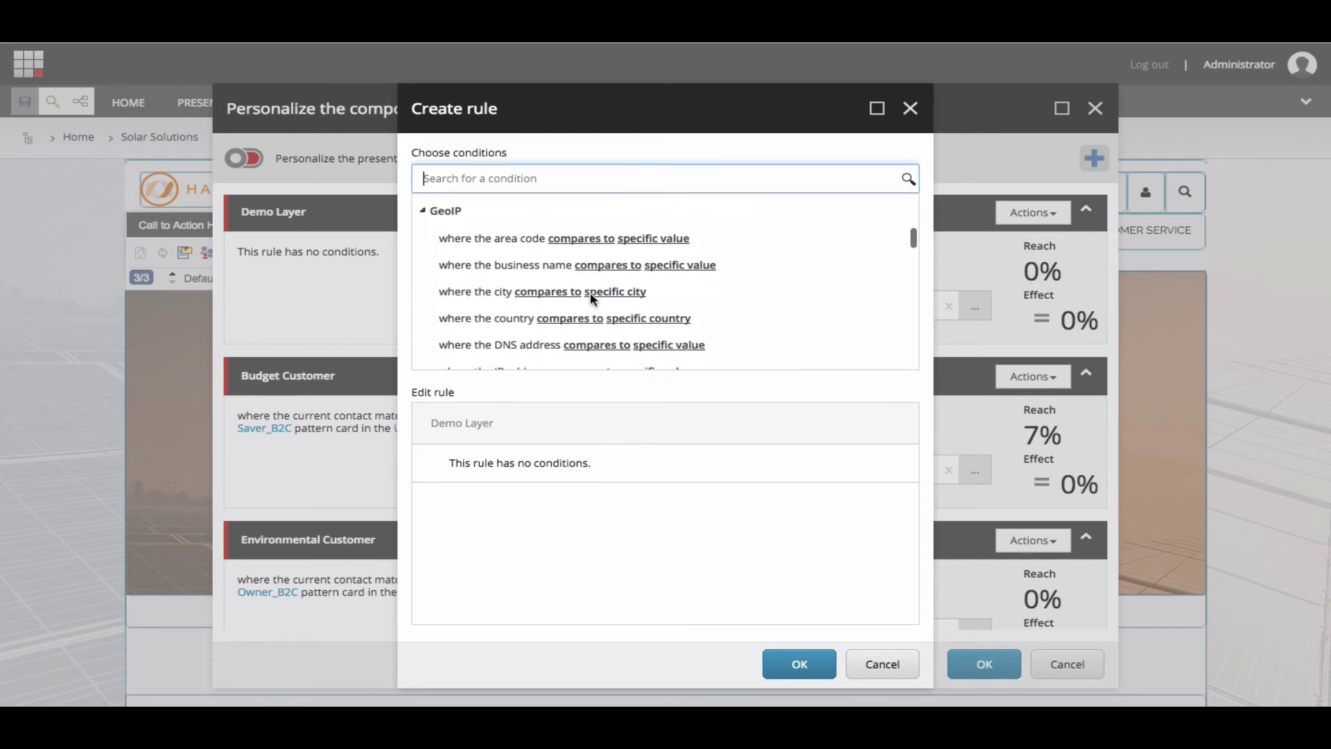
{"action": "scroll", "coordinate": [592, 299], "scroll_direction": "down", "scroll_amount": 3}
{"action": "left_click", "coordinate": [510, 179]}
{"action": "type", "text": "goal"}
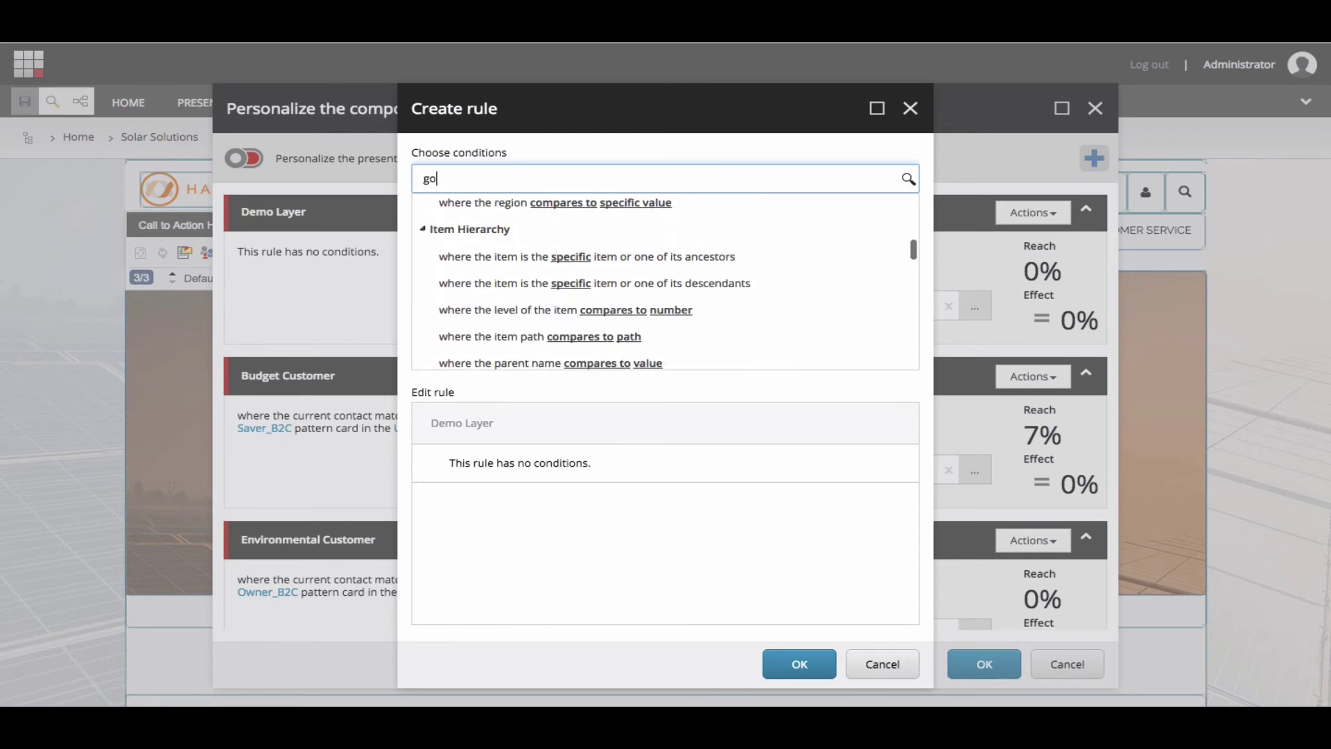
{"action": "left_click", "coordinate": [527, 241]}
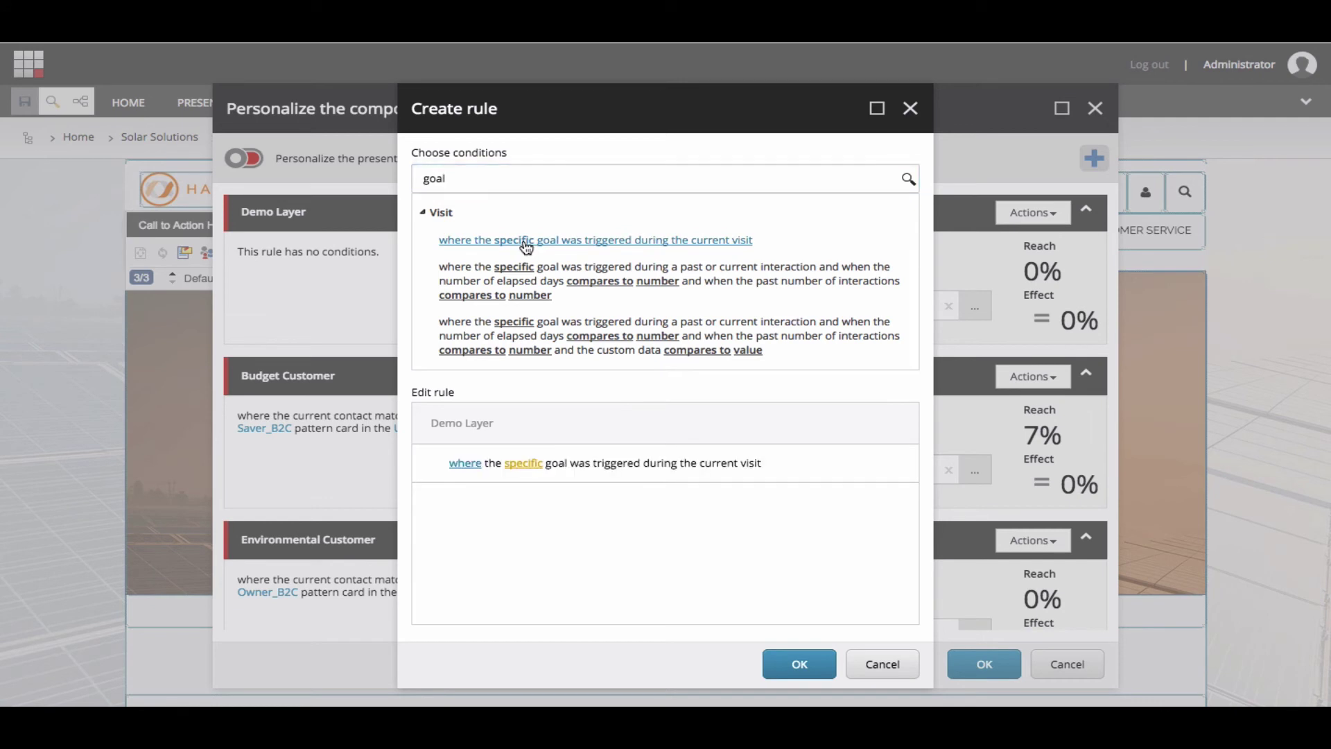
{"action": "left_click", "coordinate": [524, 463]}
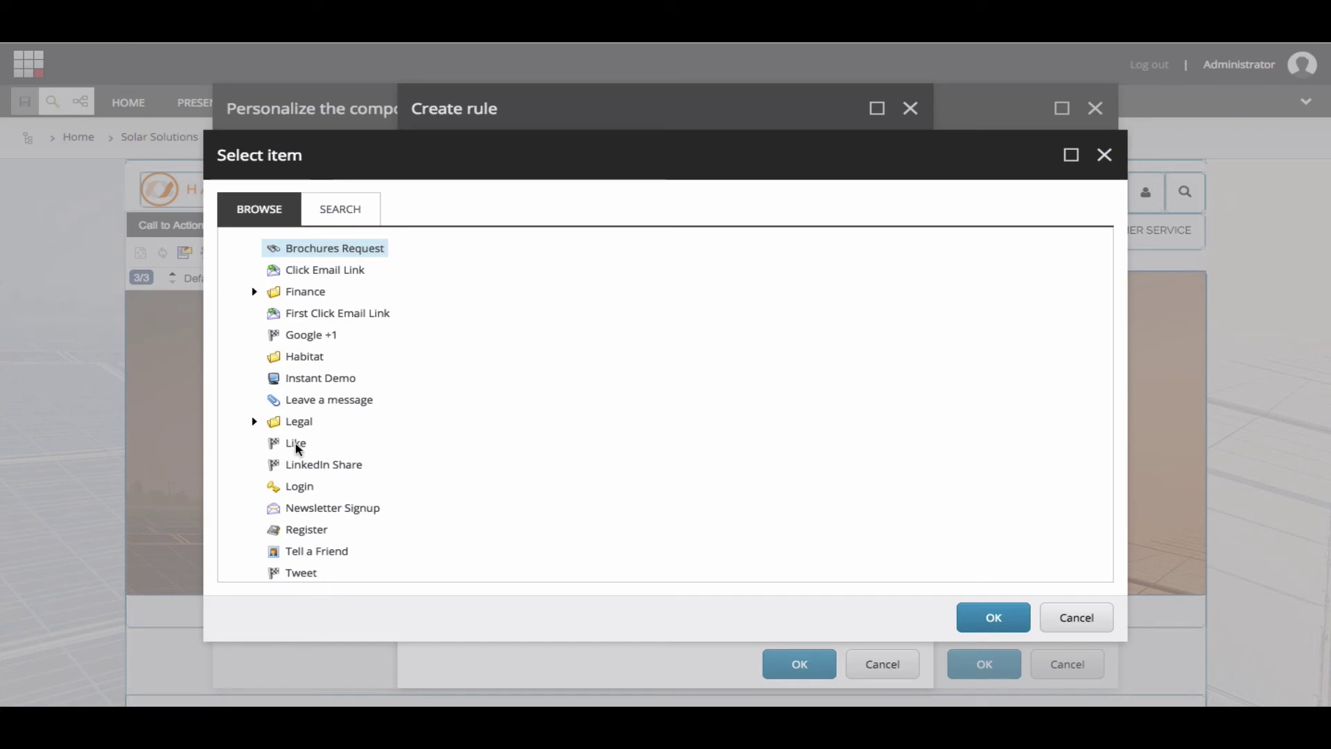
{"action": "left_click", "coordinate": [294, 443]}
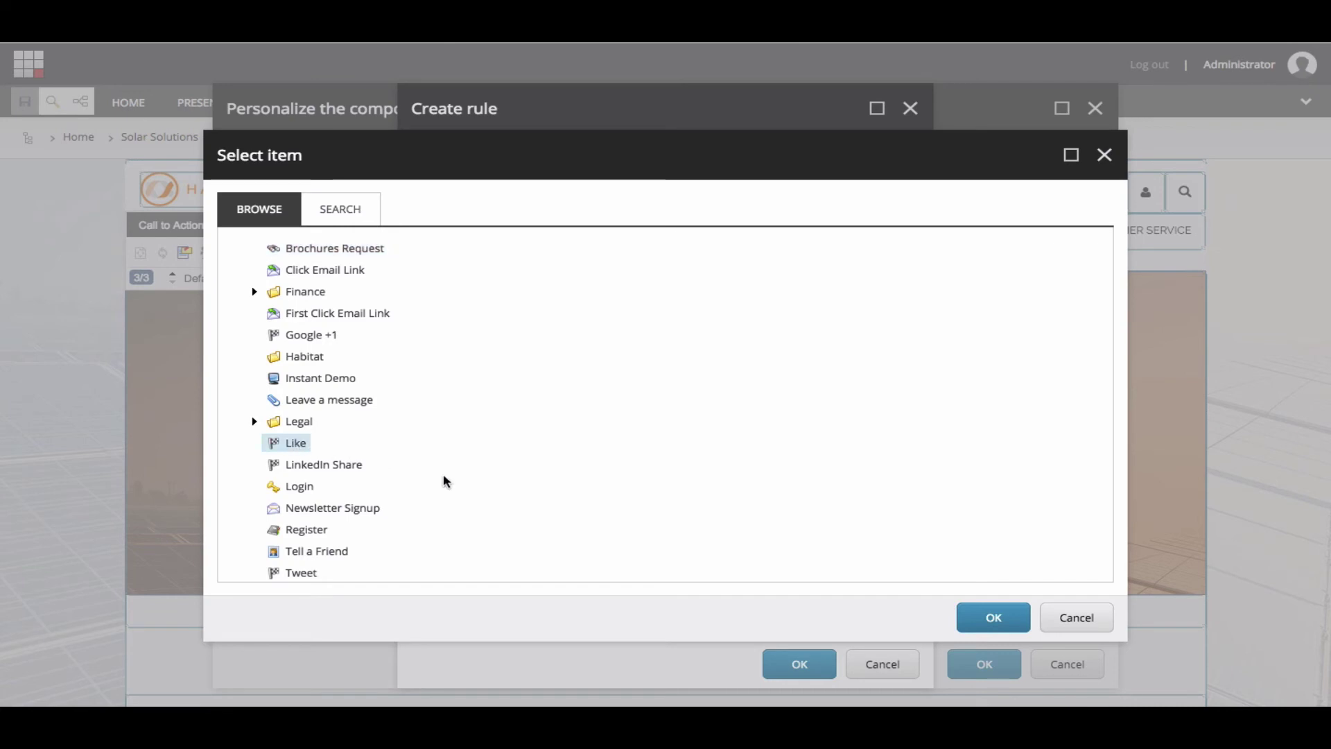
{"action": "left_click", "coordinate": [998, 618]}
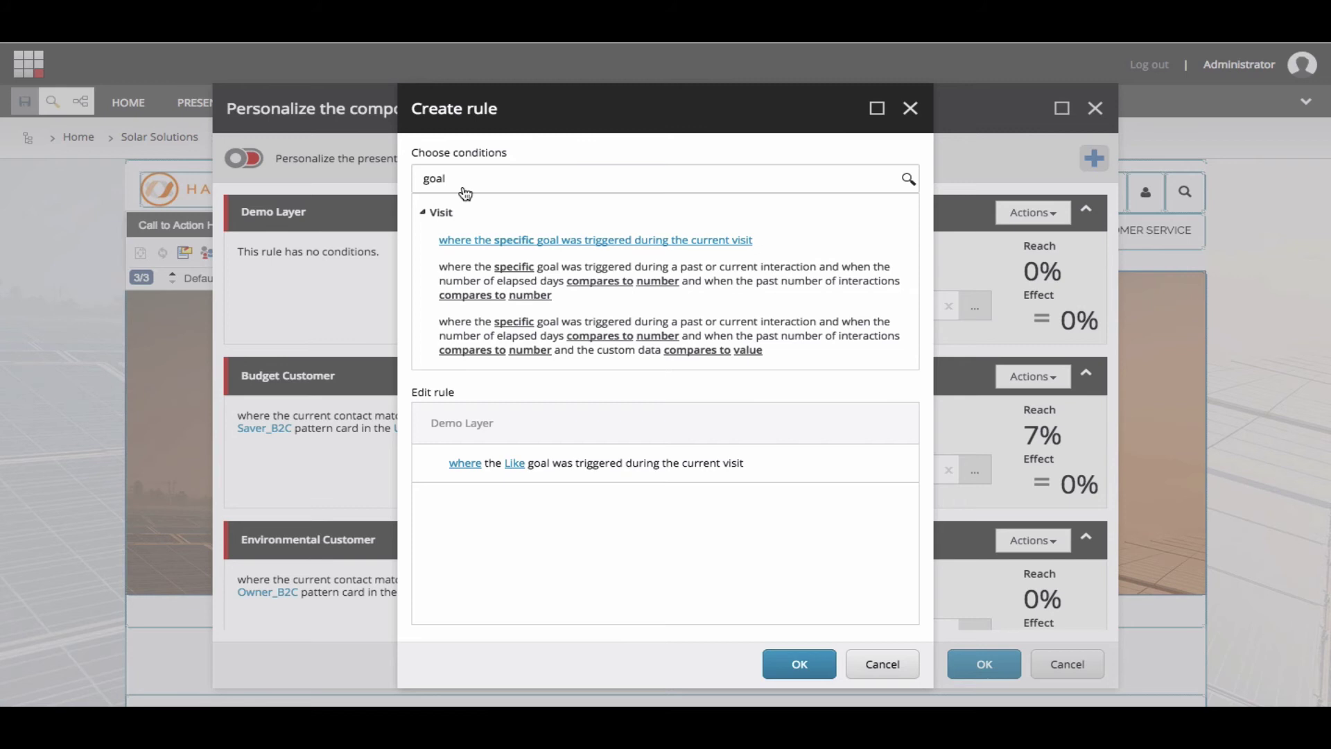
- Add a second goal condition for LinkedIn Share, joined with 'or', and save the rule
{"action": "left_click", "coordinate": [481, 241]}
{"action": "left_click", "coordinate": [555, 502]}
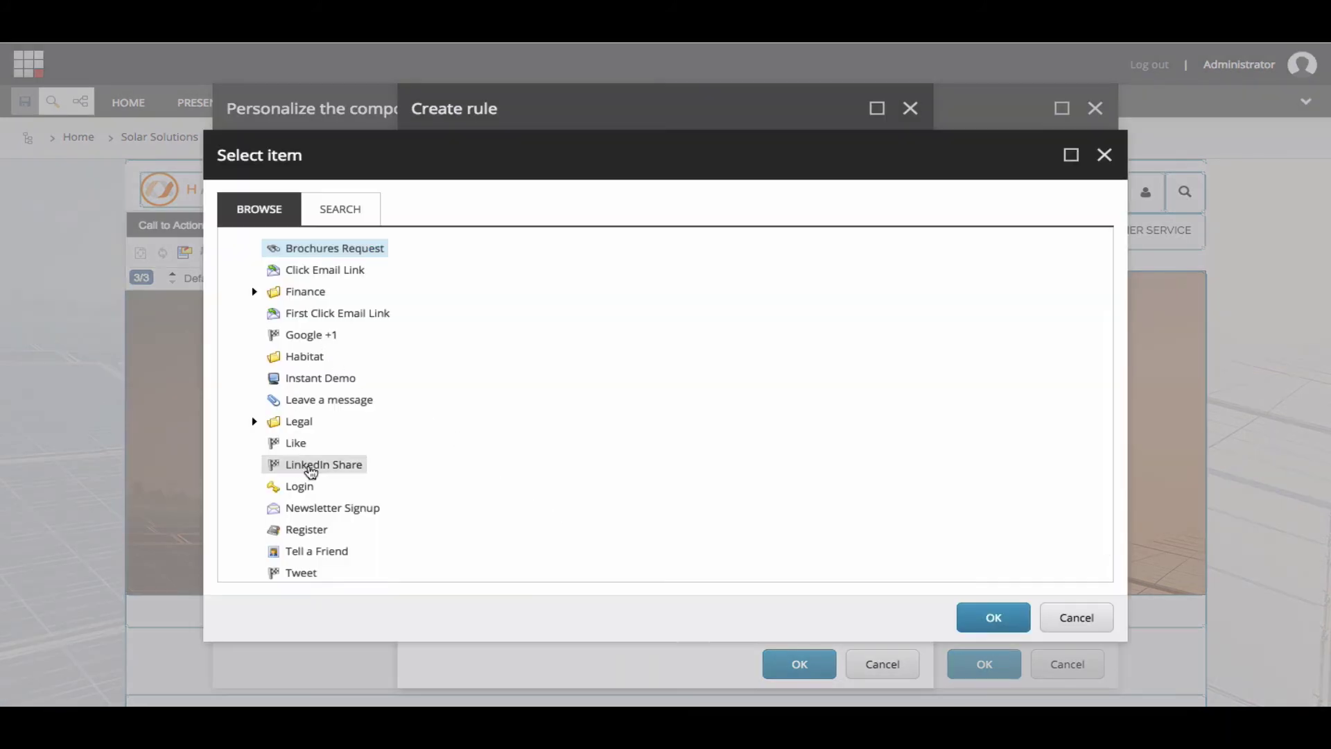
{"action": "left_click", "coordinate": [342, 467]}
{"action": "left_click", "coordinate": [967, 616]}
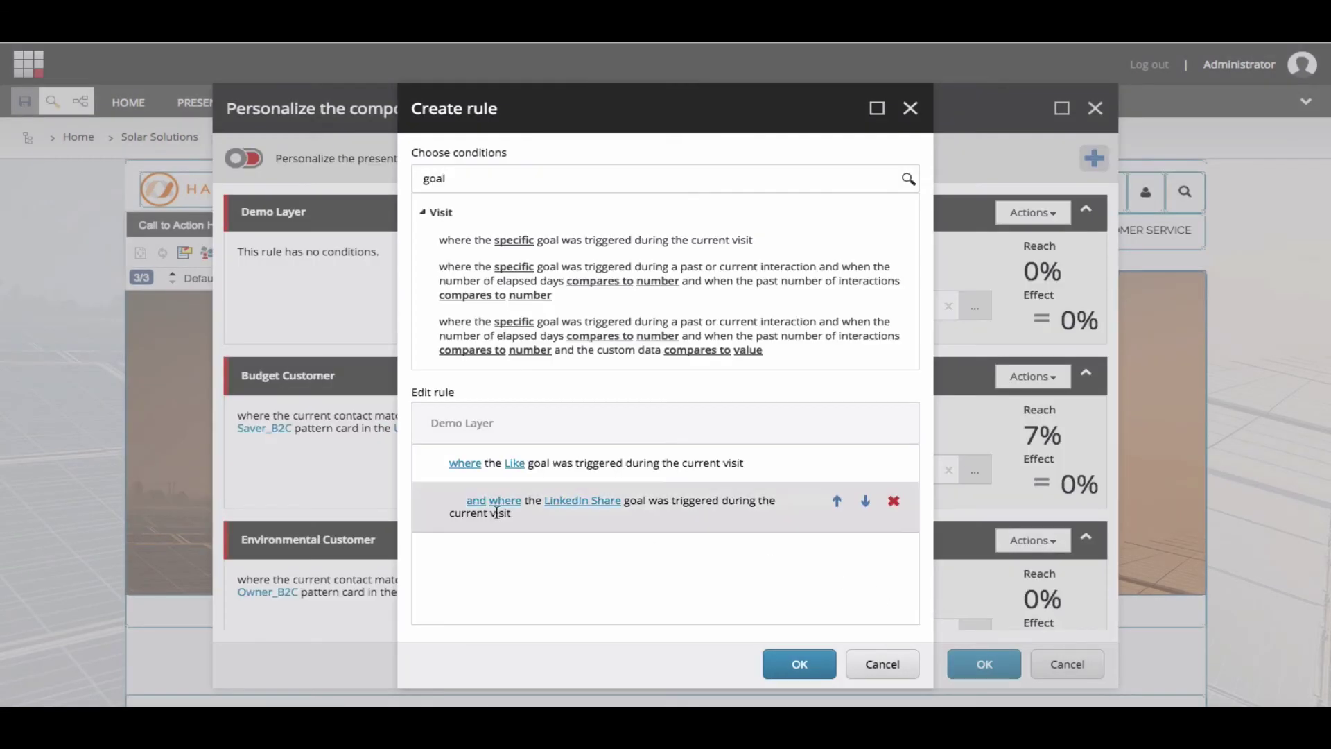
{"action": "left_click", "coordinate": [476, 501]}
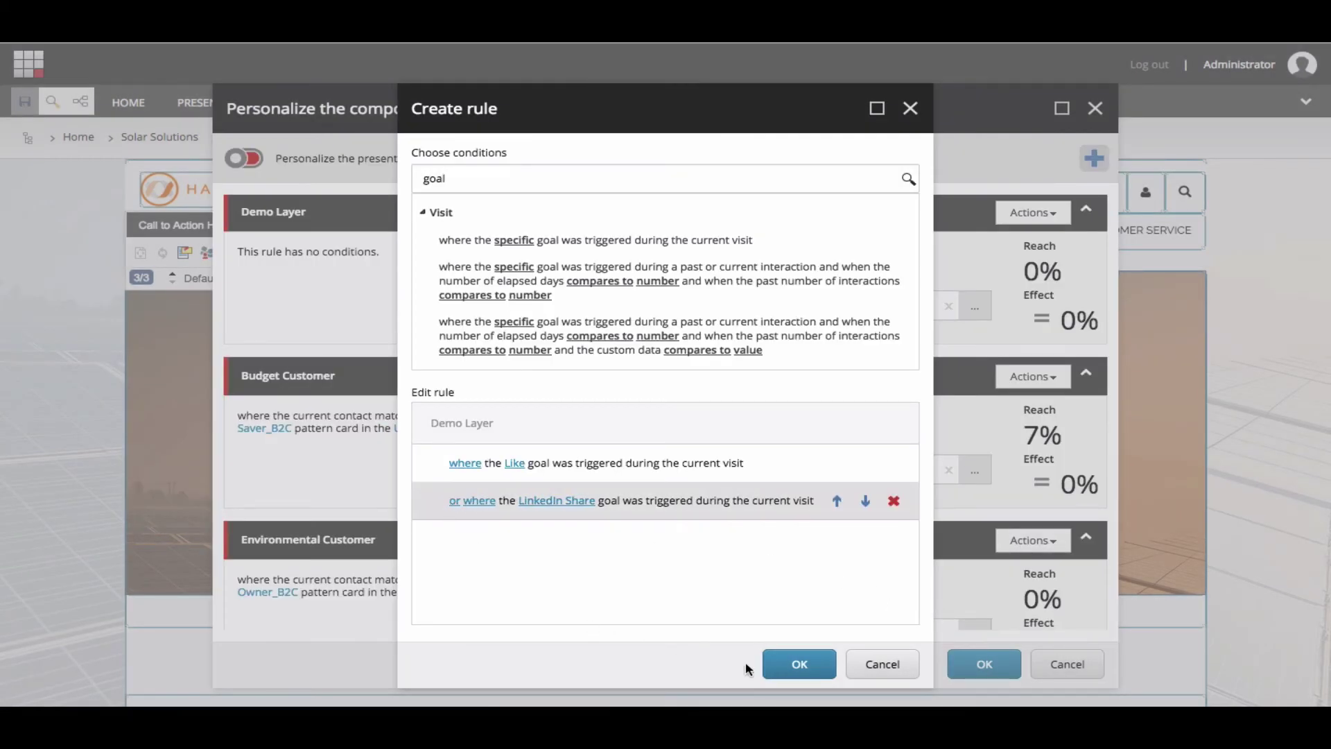
{"action": "left_click", "coordinate": [800, 665]}
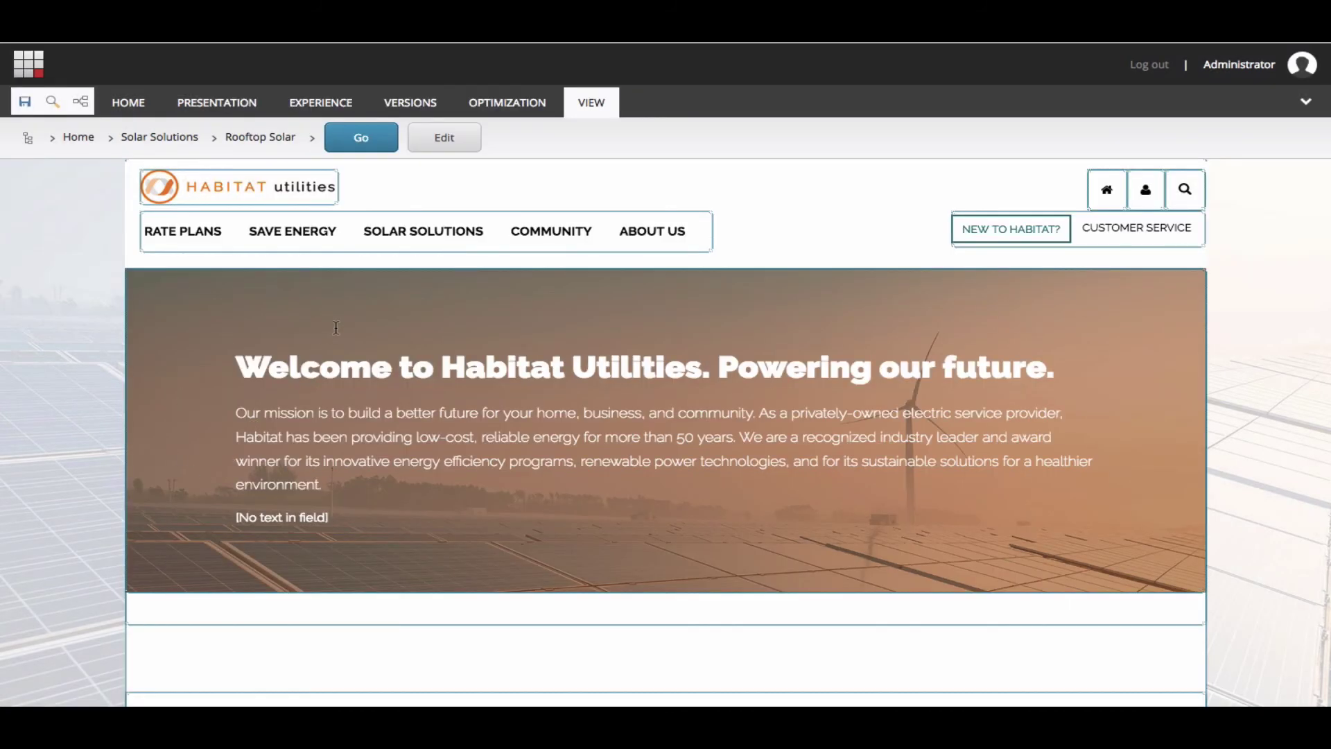
{"action": "left_click", "coordinate": [258, 305]}
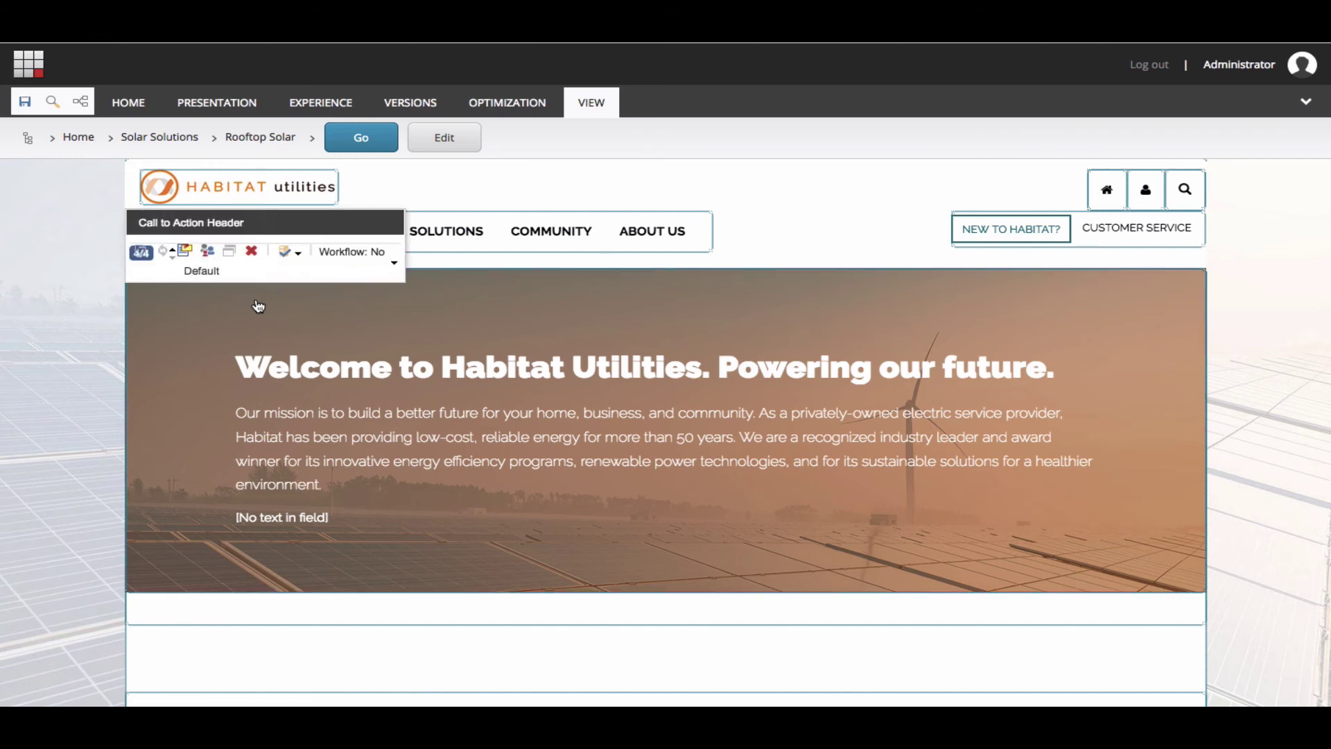
{"action": "left_click", "coordinate": [555, 278]}
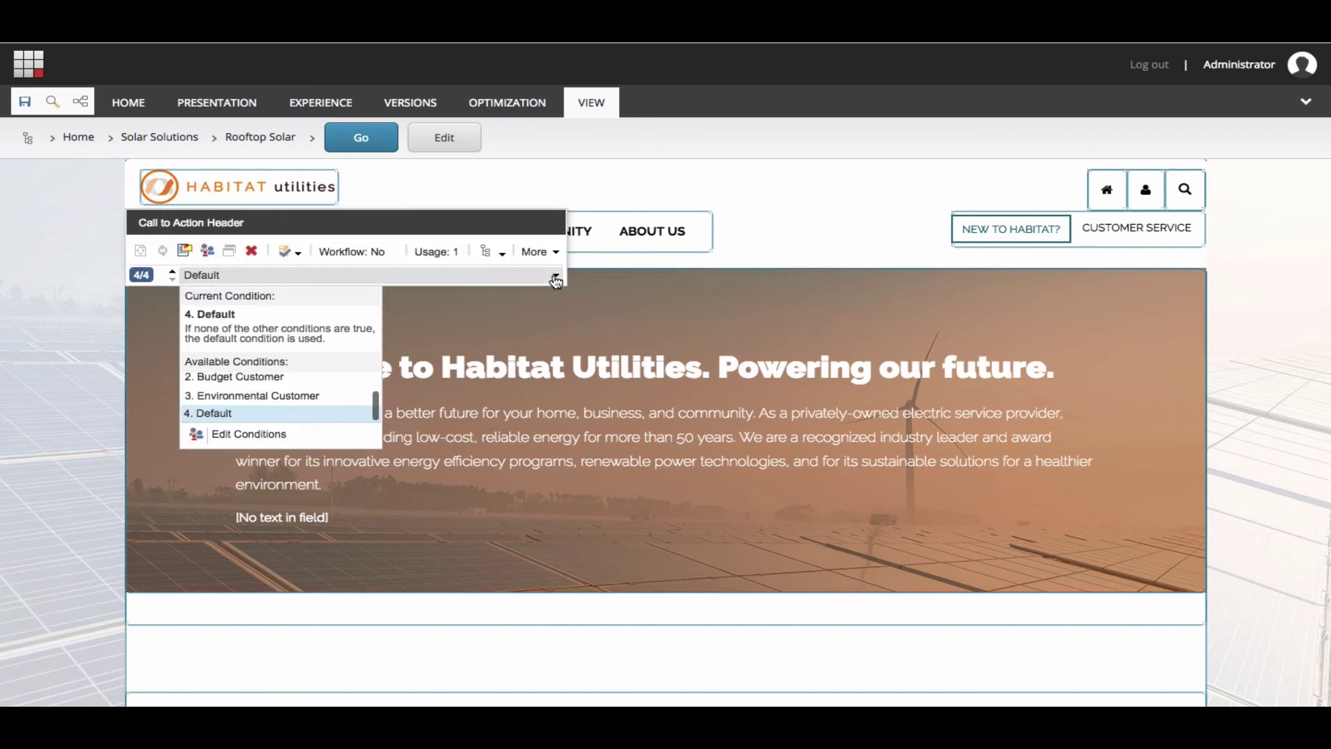
{"action": "scroll", "coordinate": [268, 408], "scroll_direction": "up", "scroll_amount": 2}
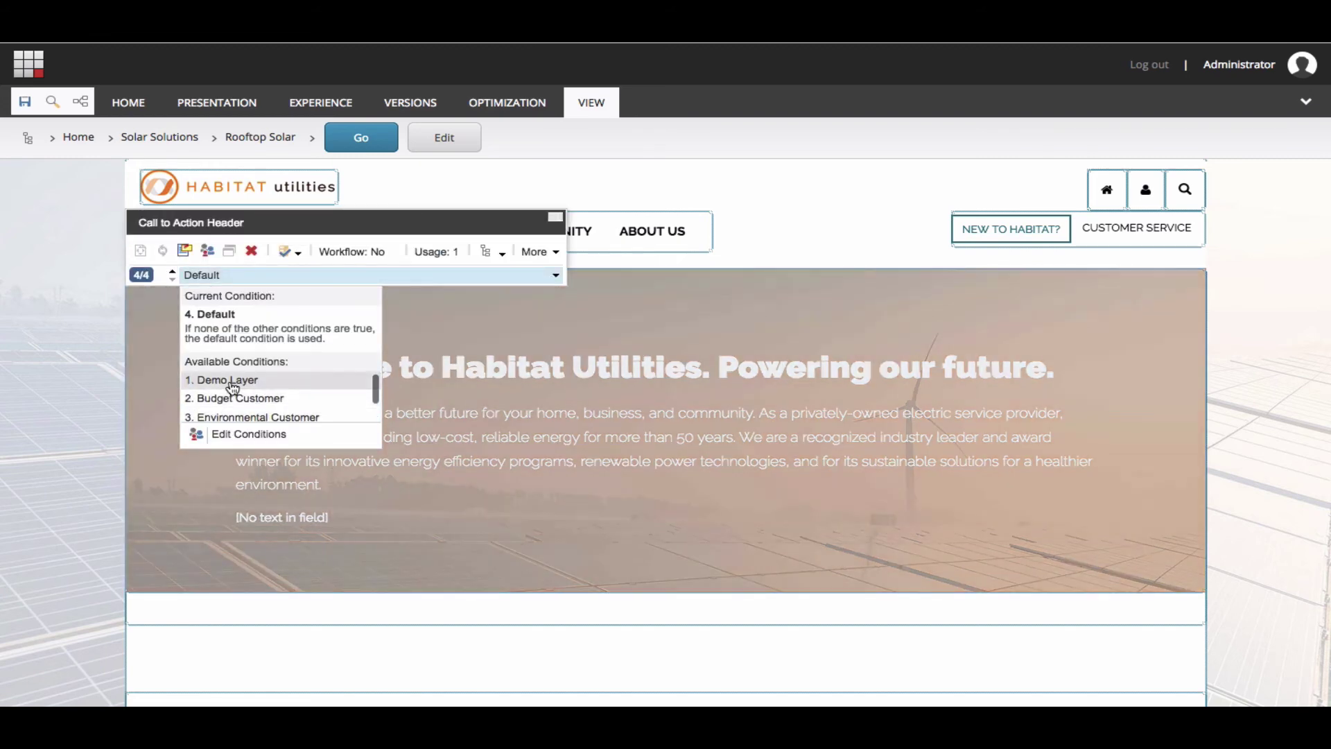
{"action": "left_click", "coordinate": [232, 382]}
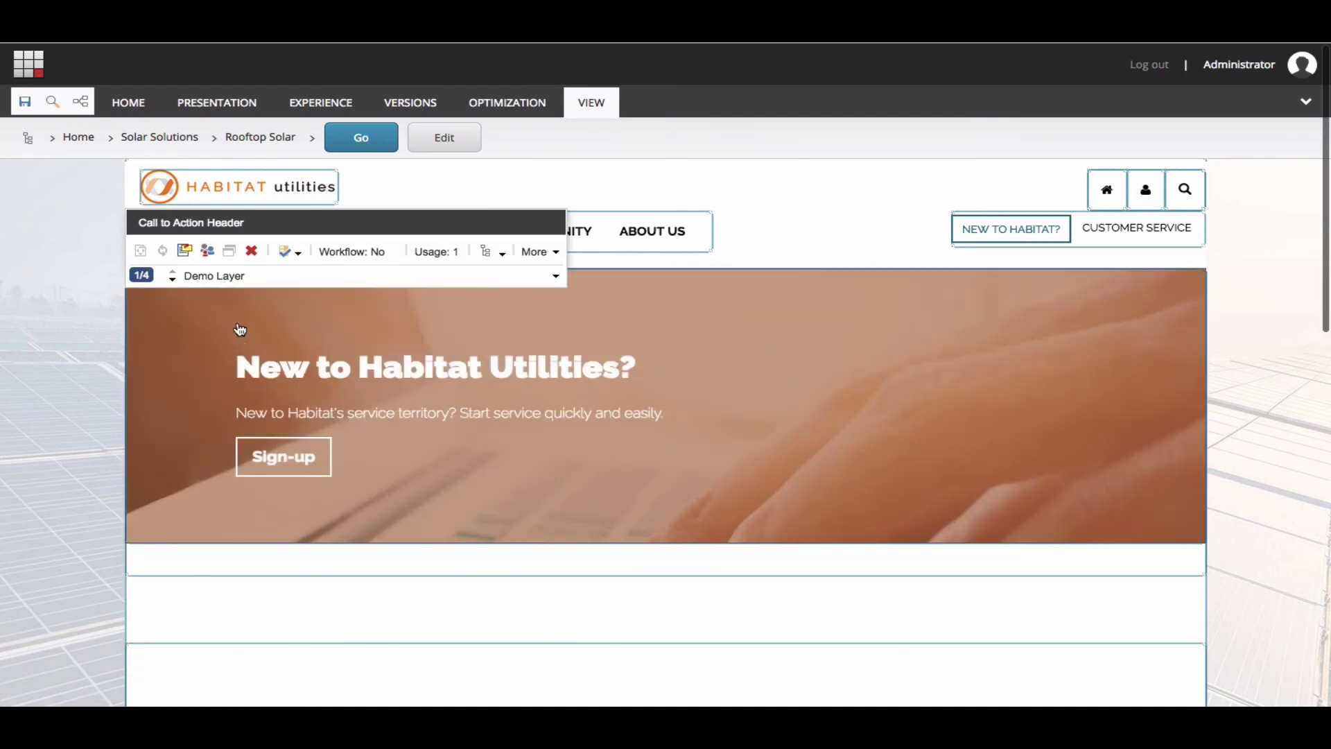
{"action": "left_click", "coordinate": [173, 280]}
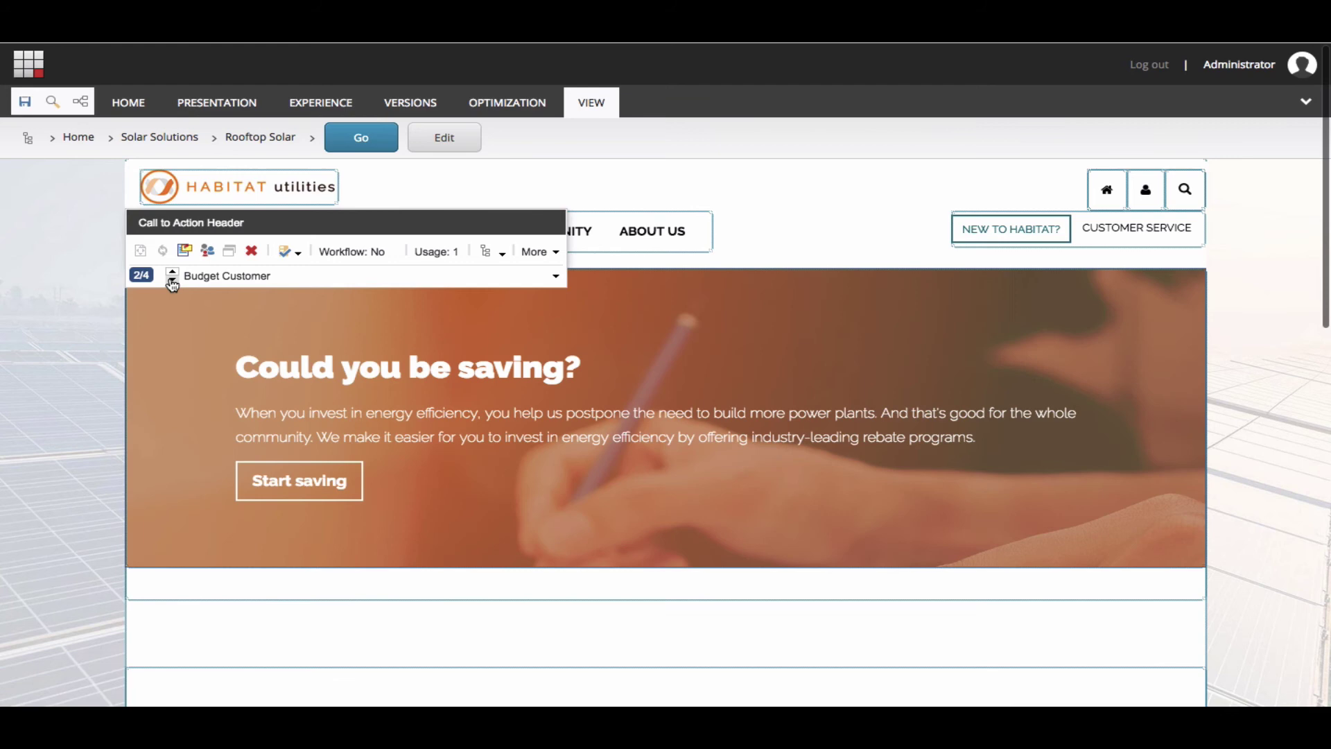
{"action": "left_click", "coordinate": [173, 280]}
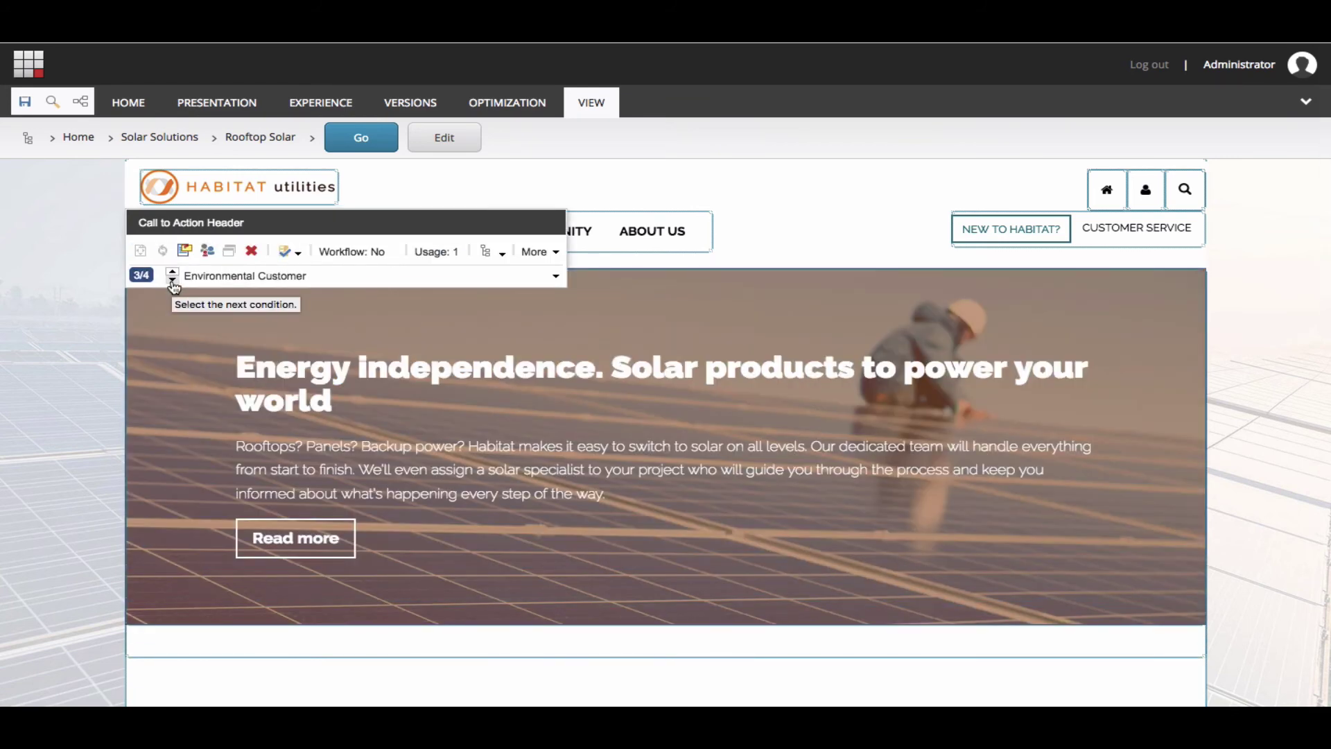
{"action": "left_click", "coordinate": [173, 283]}
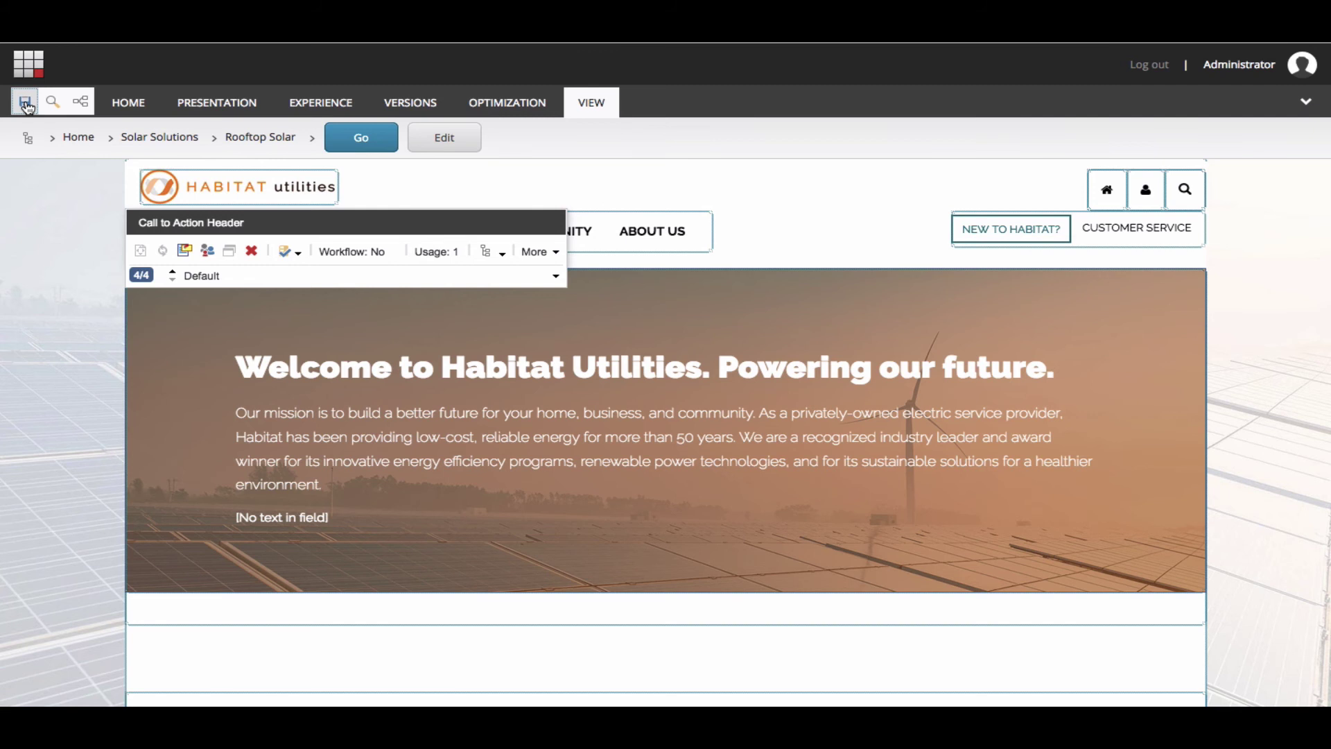
- Save the Rooftop Solar page changes from the Experience Editor ribbon
{"action": "left_click", "coordinate": [26, 106]}
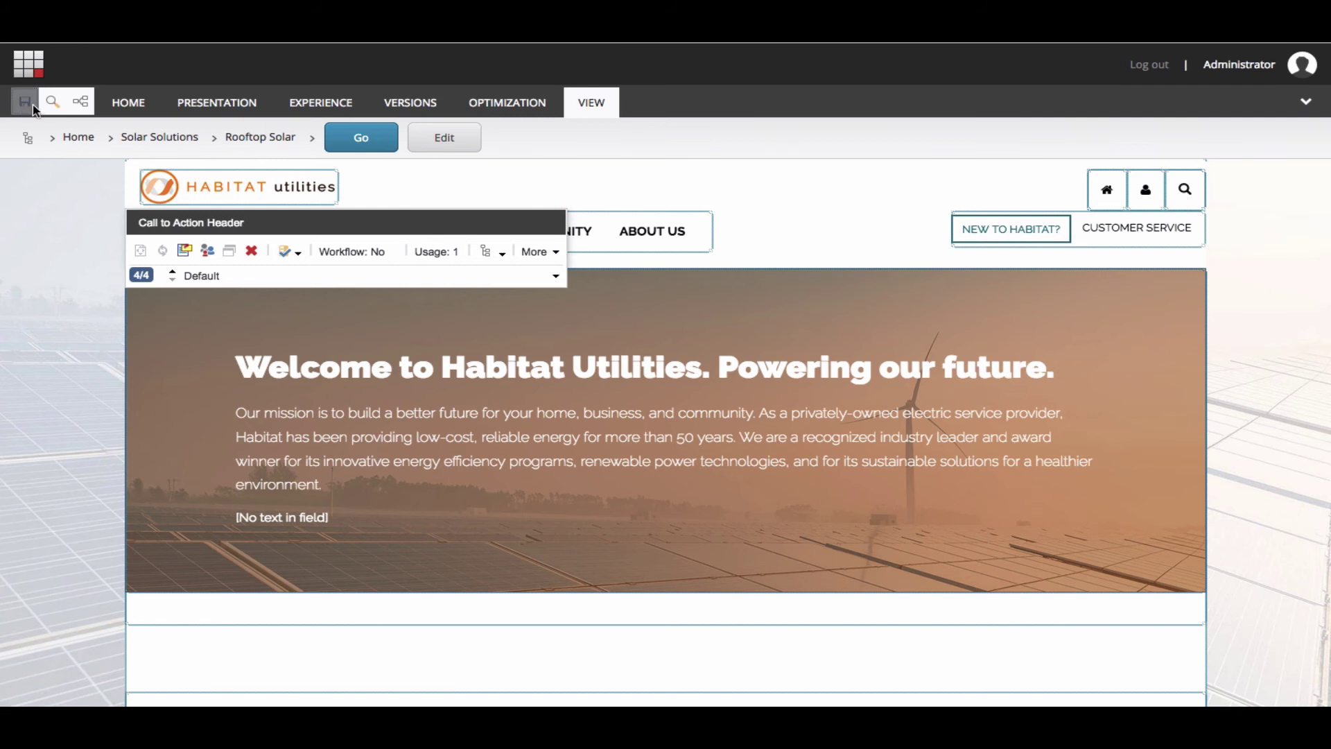